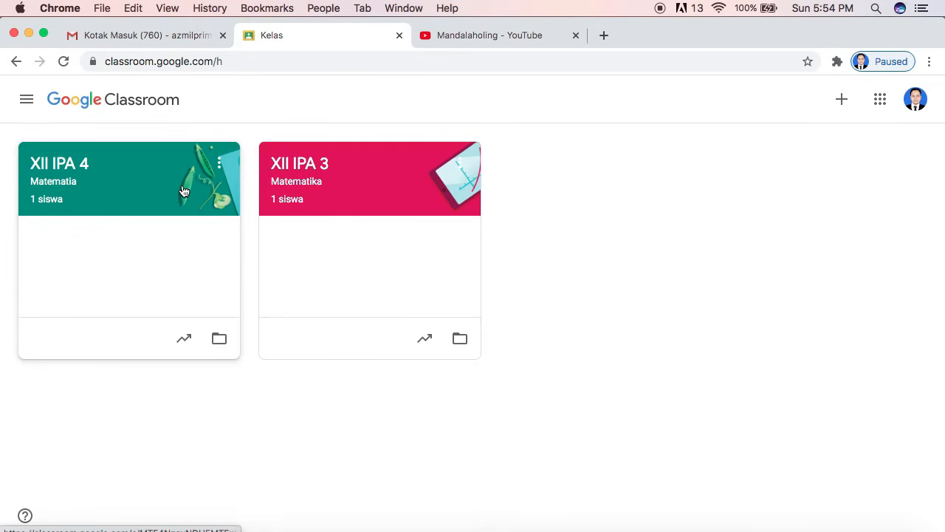
- Create a new Materi post in the Tugas Kelas of class XII IPA 3 and title it "TRIGONOMETRI 1"
{"action": "left_click", "coordinate": [295, 174]}
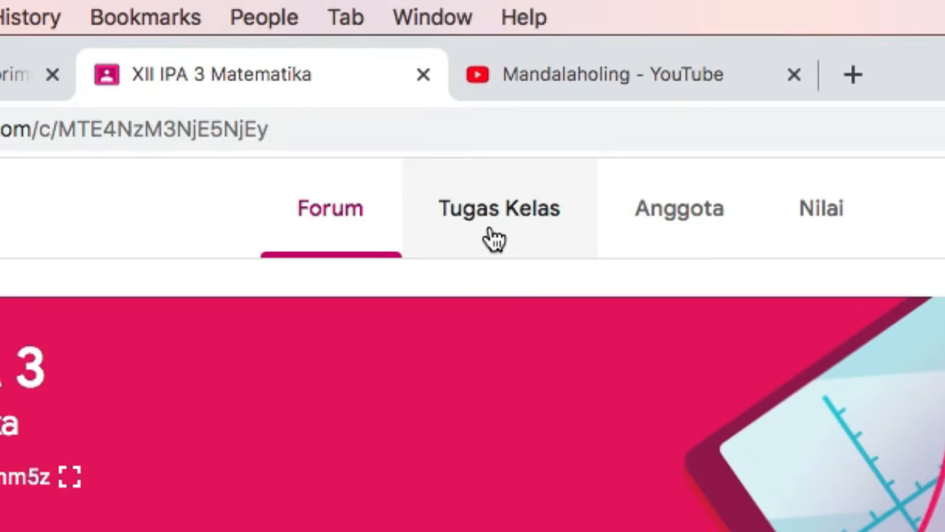
{"action": "left_click", "coordinate": [508, 238]}
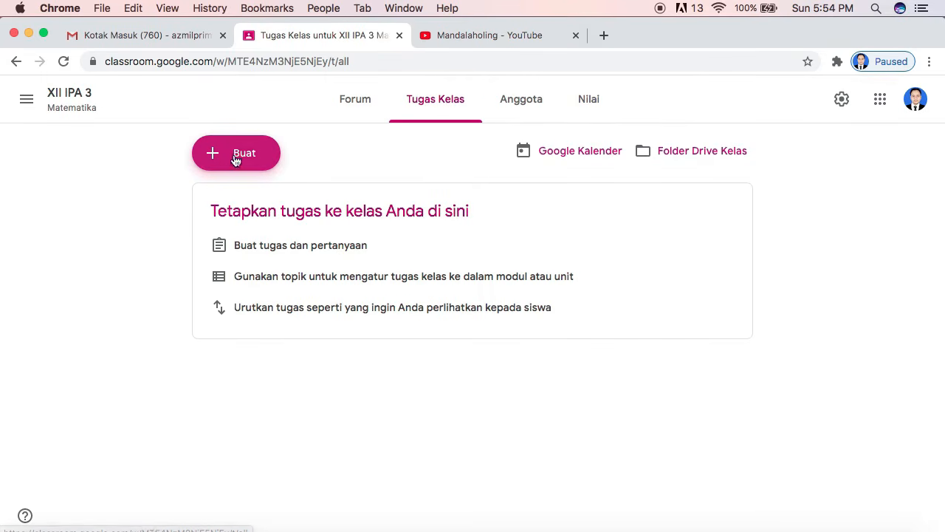
{"action": "left_click", "coordinate": [246, 157]}
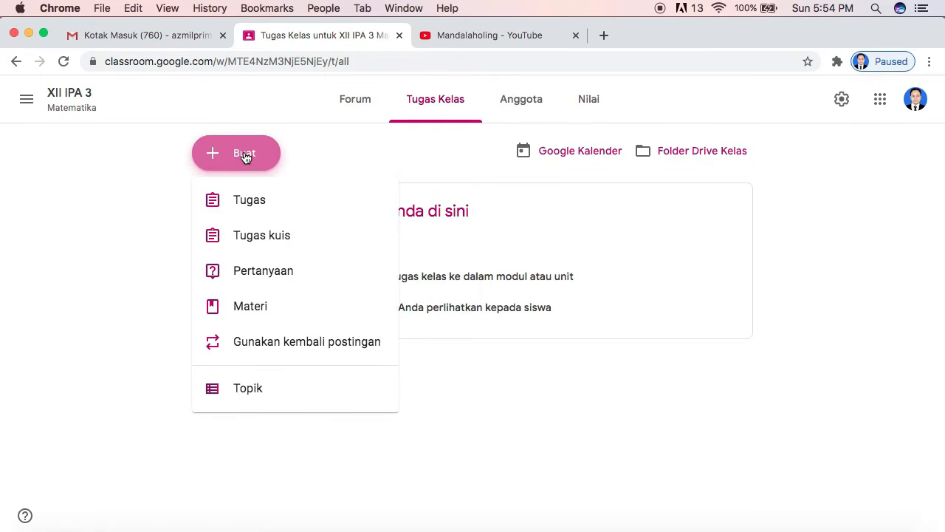
{"action": "left_click", "coordinate": [258, 307]}
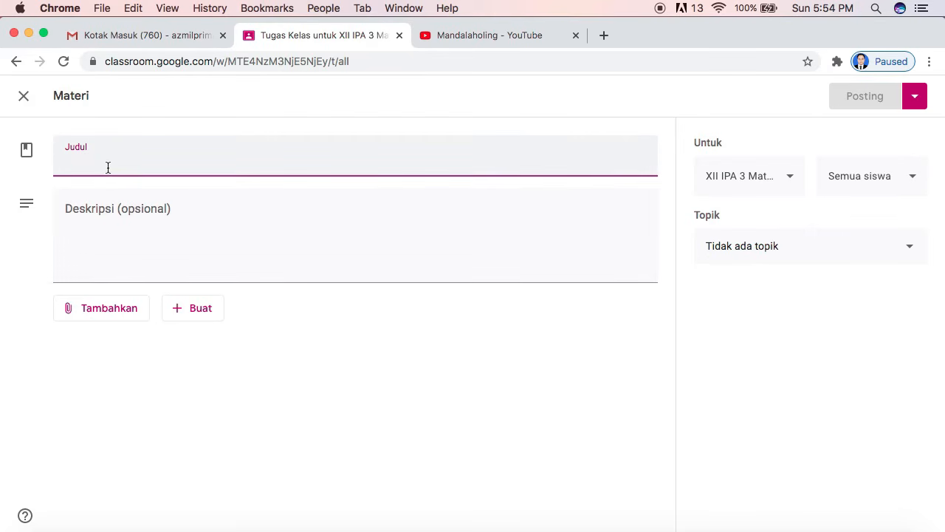
{"action": "type", "text": "TR"}
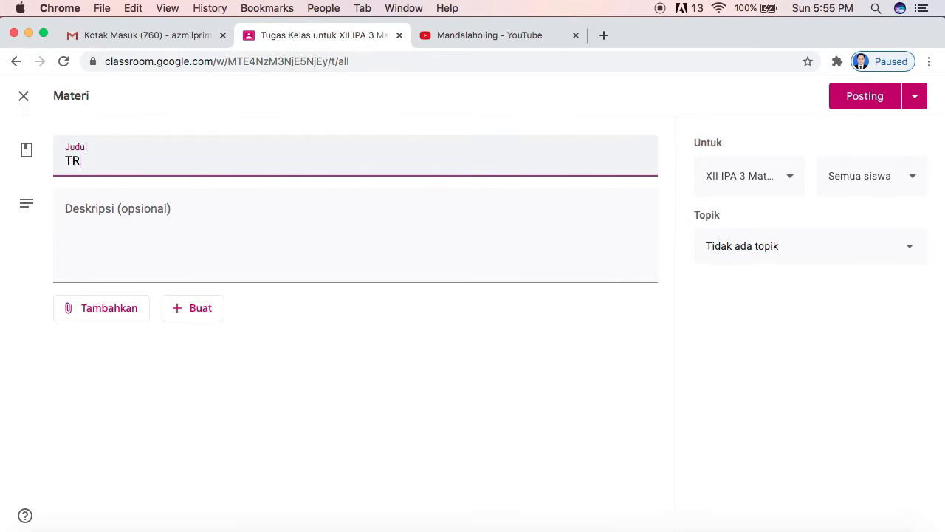
{"action": "type", "text": "IGONOMETRI 1"}
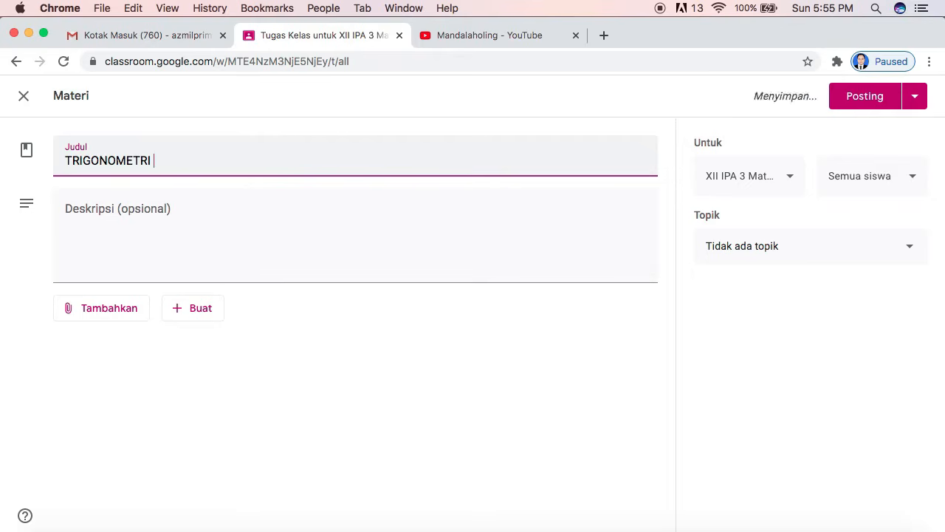
- Enter the description "baca dan pahamilah materi berikut ini. silahkan berikan tanggapan atau pertanyaan anda terkait materi ini pada kolom komentar apabila ada yang ingin ditanyakan"
{"action": "left_click", "coordinate": [156, 219]}
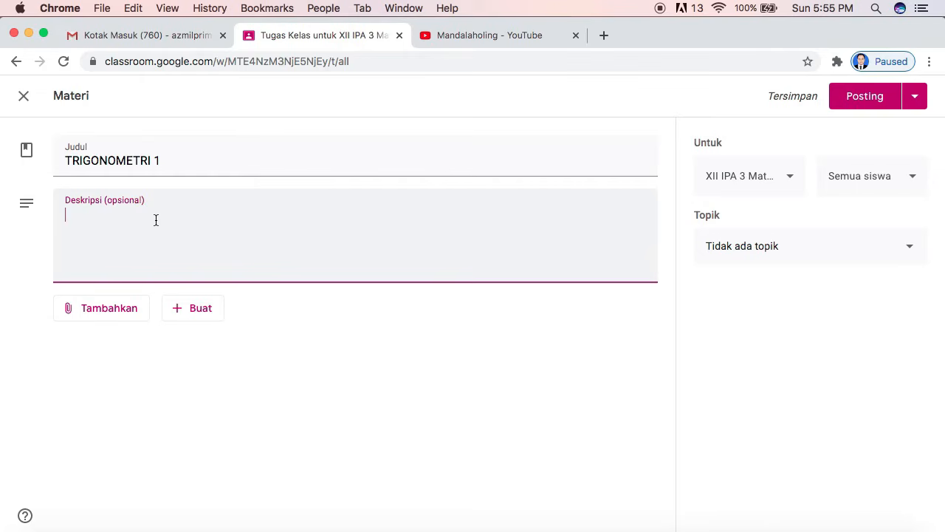
{"action": "type", "text": "baca dan pahamilah materi berik"}
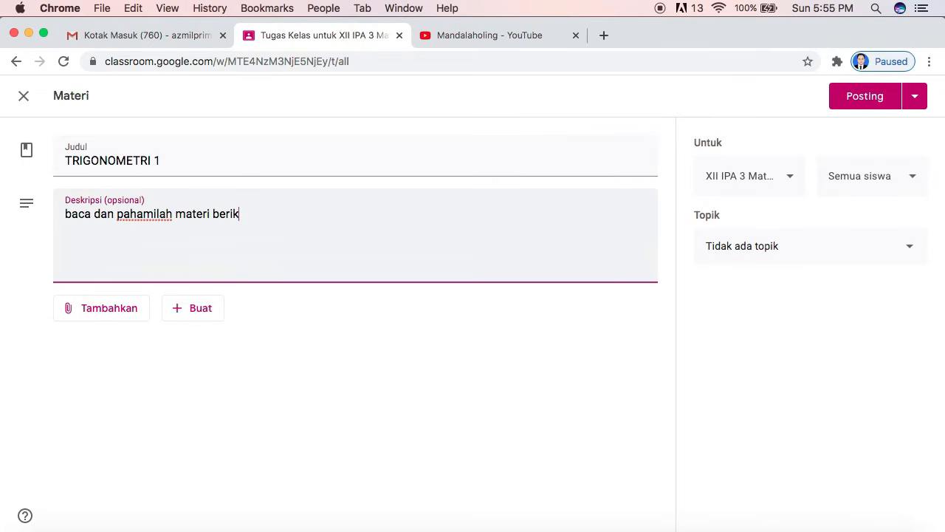
{"action": "type", "text": "ut ini. silahkan berikan tanggapan atau pertanyaan anda terkait materi ini pada kolom komentar "}
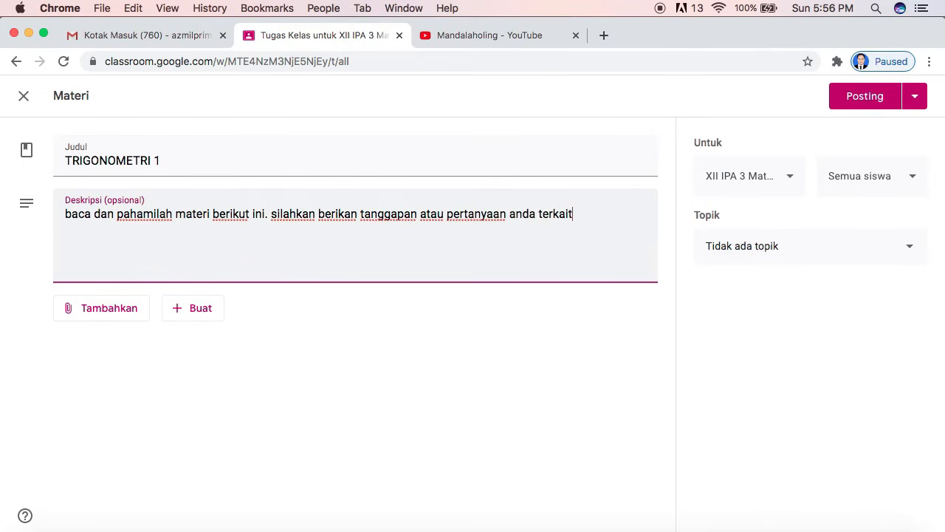
{"action": "type", "text": "apabila ada yang ingin ditanyakan"}
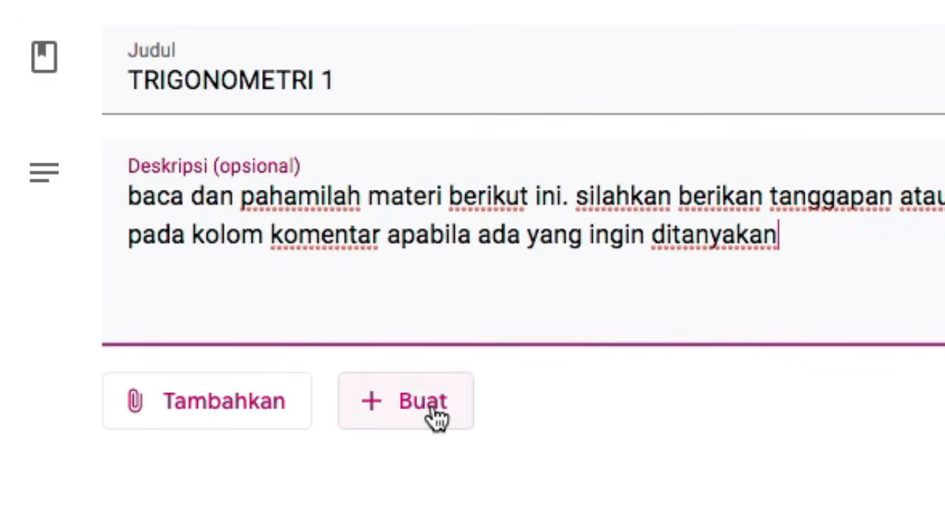
{"action": "left_click", "coordinate": [187, 413]}
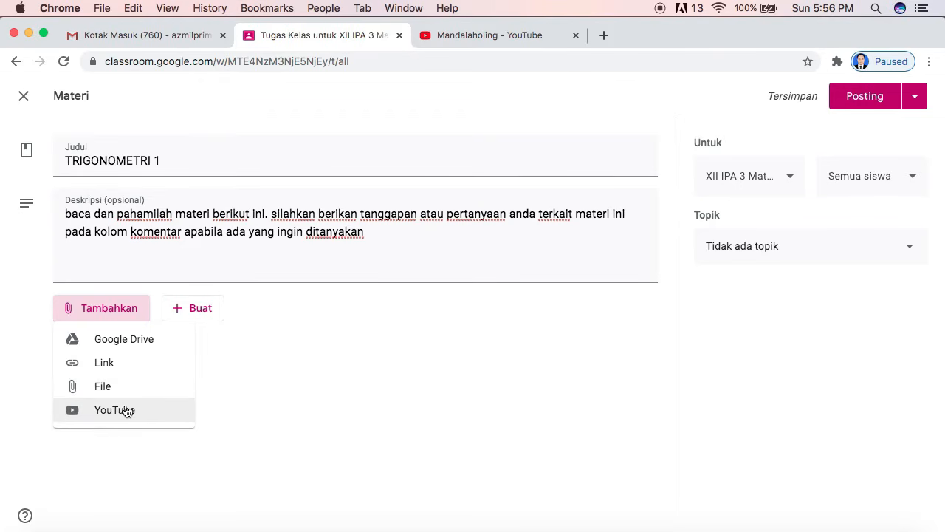
{"action": "left_click", "coordinate": [195, 311]}
{"action": "left_click", "coordinate": [195, 311]}
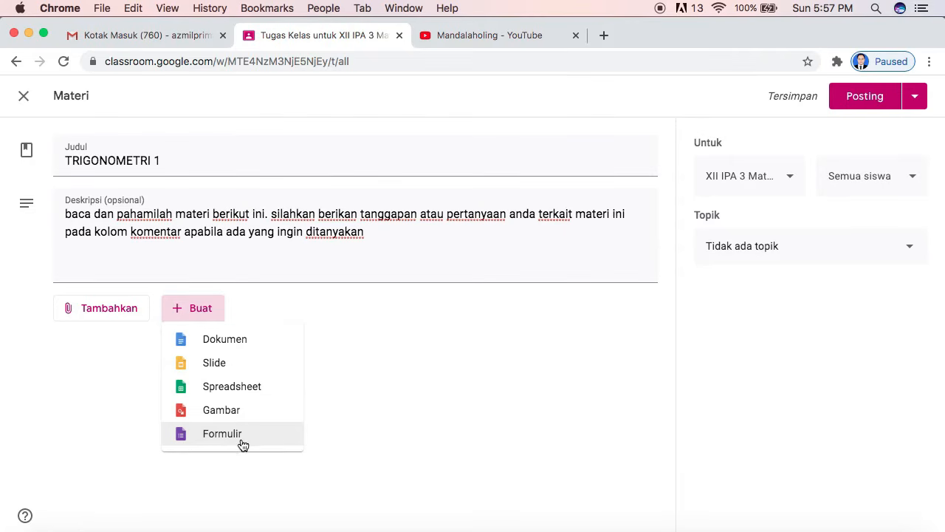
{"action": "left_click", "coordinate": [91, 314]}
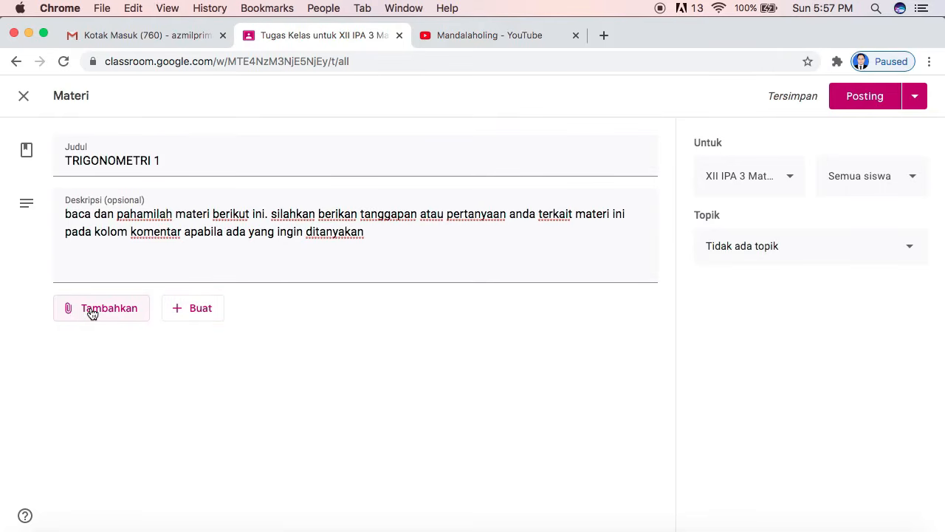
- Upload the file Materi 1.pdf from the Desktop folder and attach it to the TRIGONOMETRI 1 material
{"action": "left_click", "coordinate": [91, 314]}
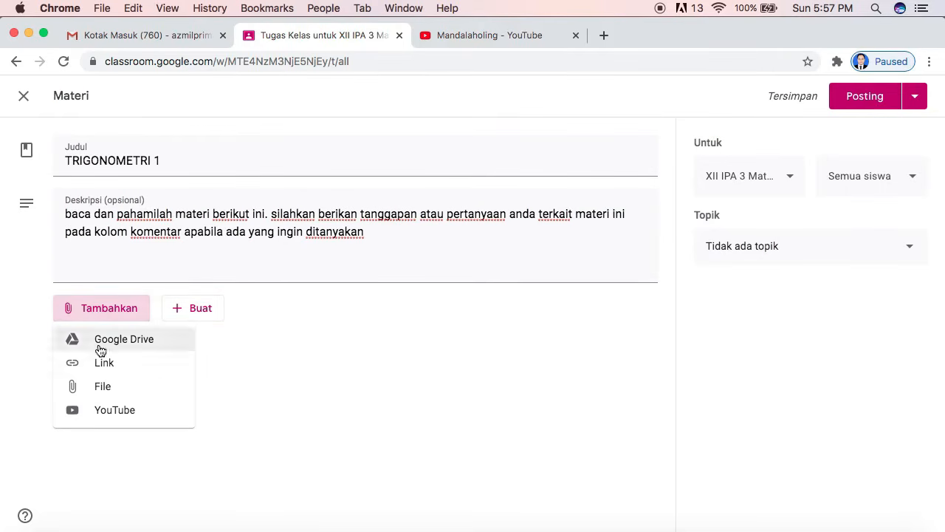
{"action": "left_click", "coordinate": [103, 390]}
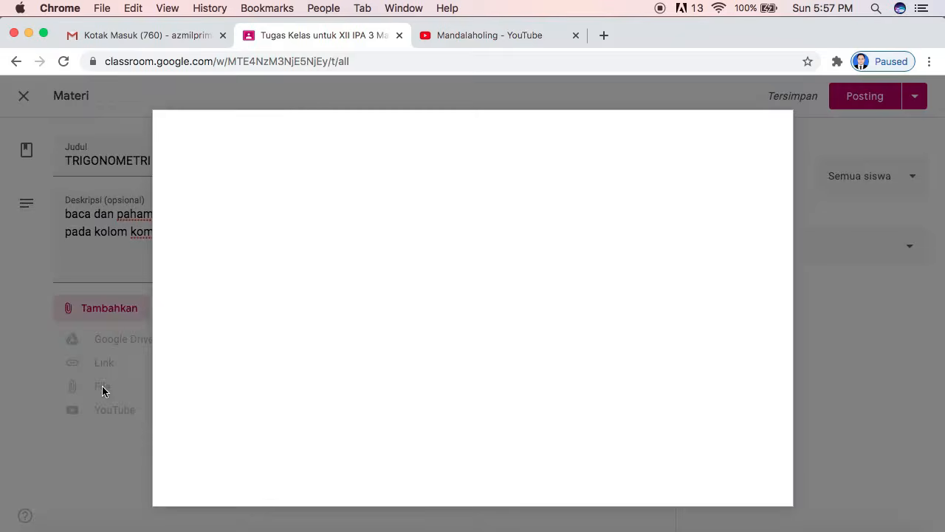
{"action": "left_click", "coordinate": [276, 185]}
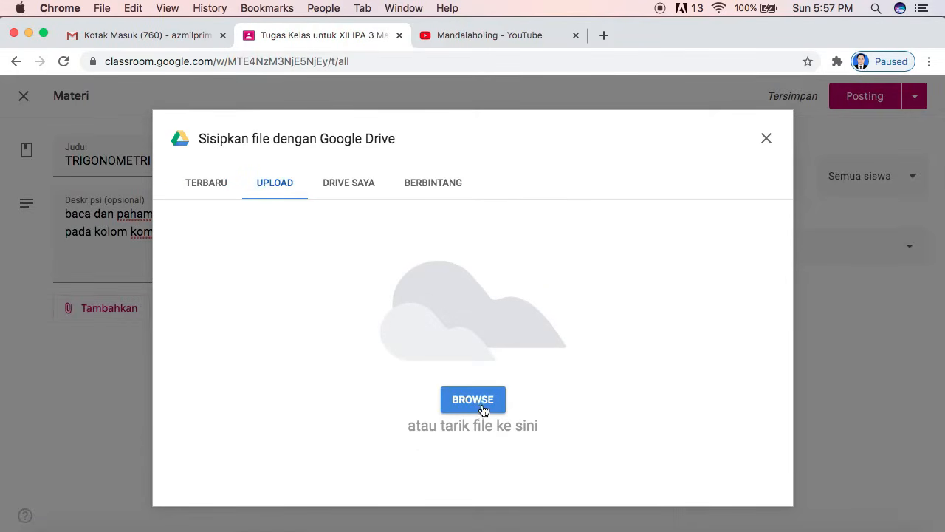
{"action": "left_click", "coordinate": [476, 402]}
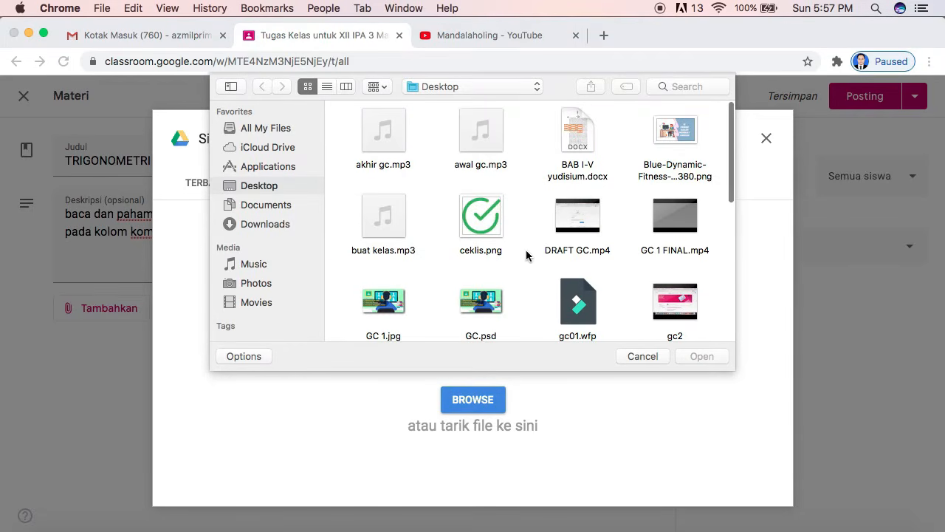
{"action": "scroll", "coordinate": [524, 251], "scroll_direction": "down", "scroll_amount": 5}
{"action": "scroll", "coordinate": [526, 252], "scroll_direction": "down", "scroll_amount": 5}
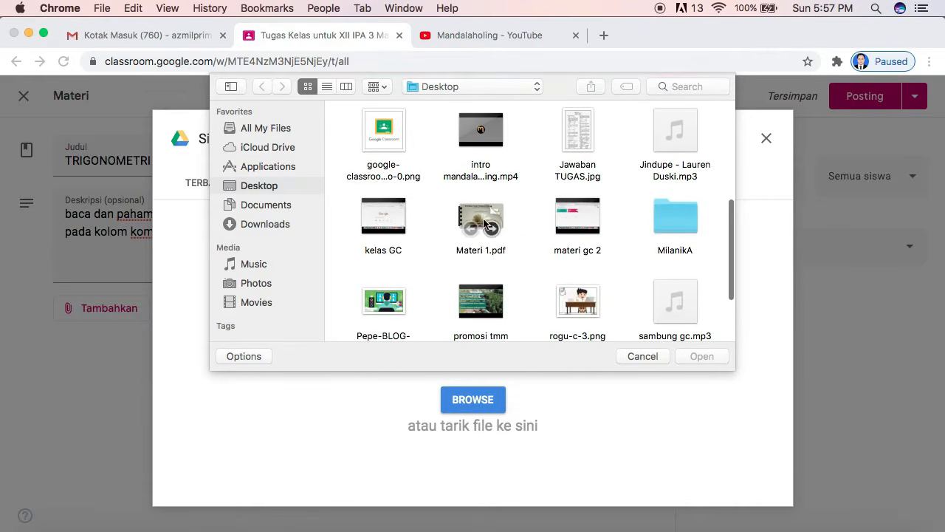
{"action": "left_click", "coordinate": [476, 213]}
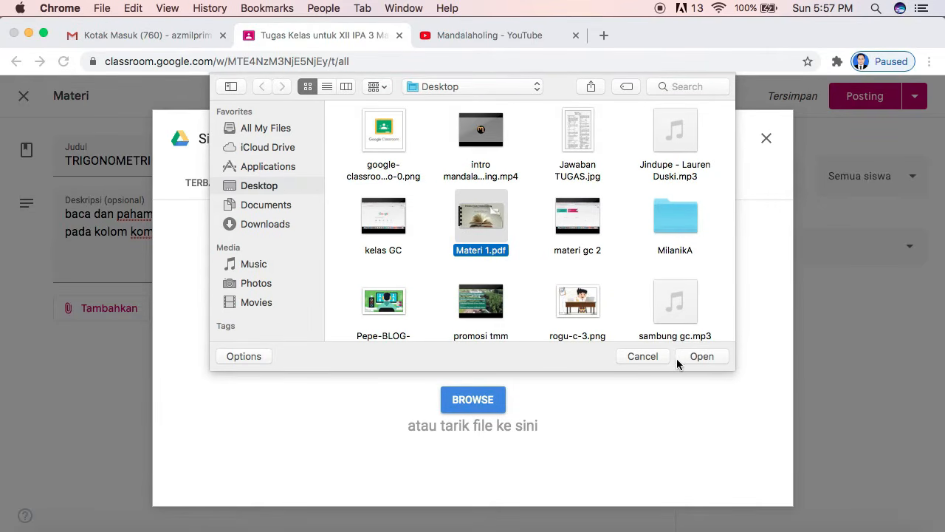
{"action": "left_click", "coordinate": [700, 356]}
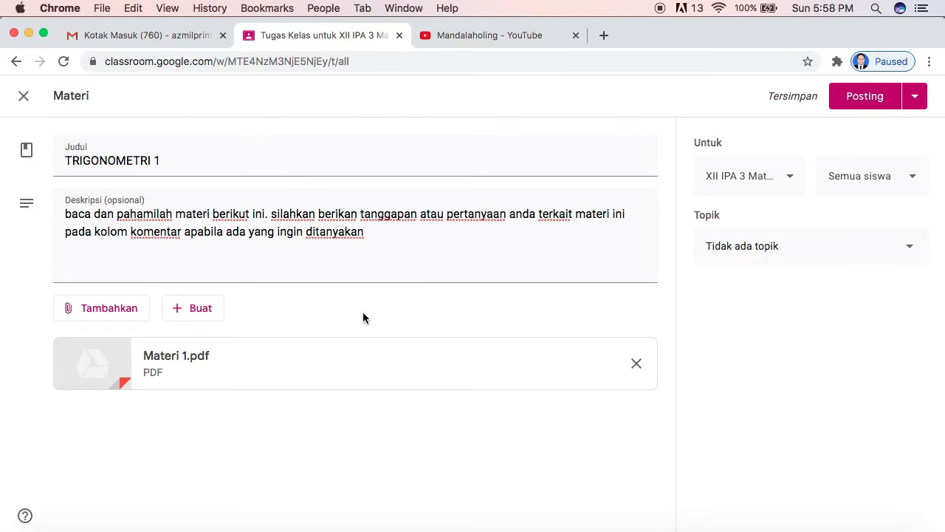
- Switch to YouTube and open the Mandalaholing video "GOOGLE CLASSROOM: Cara Membuat Kelas, Gabung Kelas, dan Kontrol Kelas"
{"action": "left_click", "coordinate": [113, 311]}
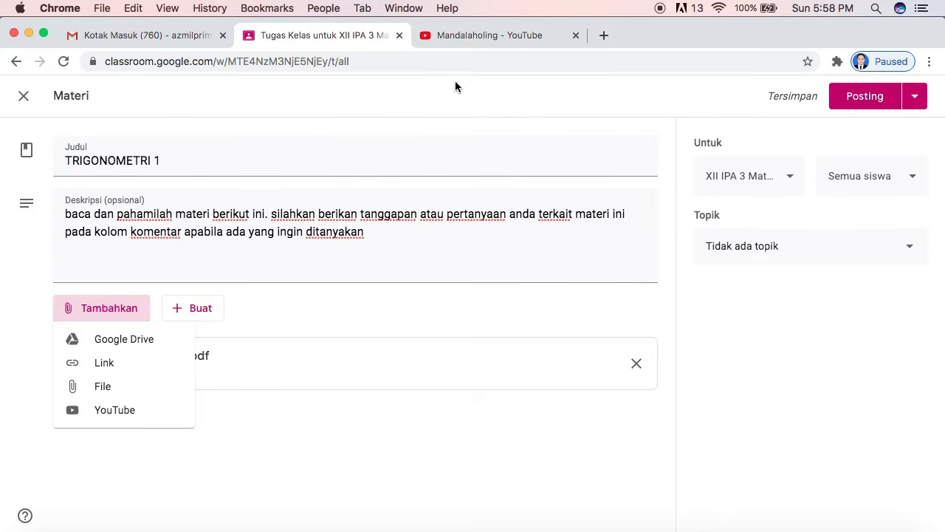
{"action": "left_click", "coordinate": [496, 36]}
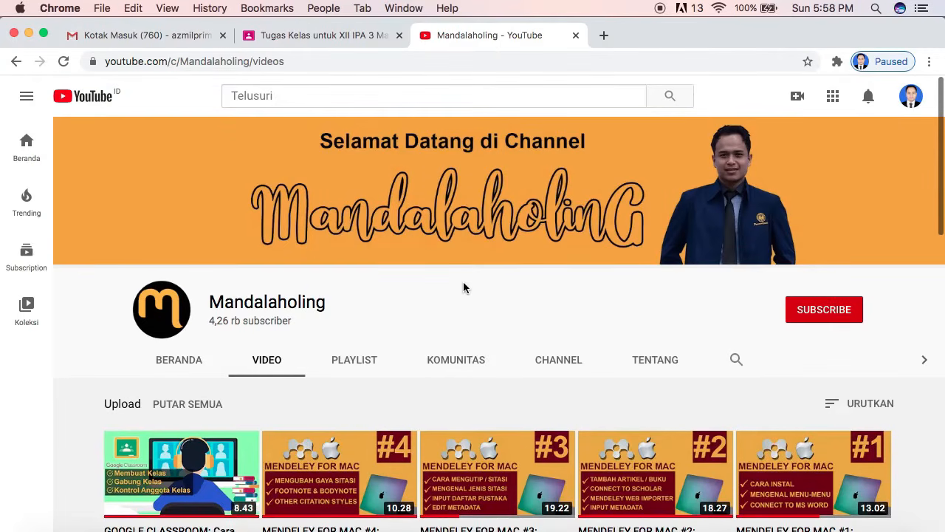
{"action": "scroll", "coordinate": [723, 417], "scroll_direction": "down", "scroll_amount": 3}
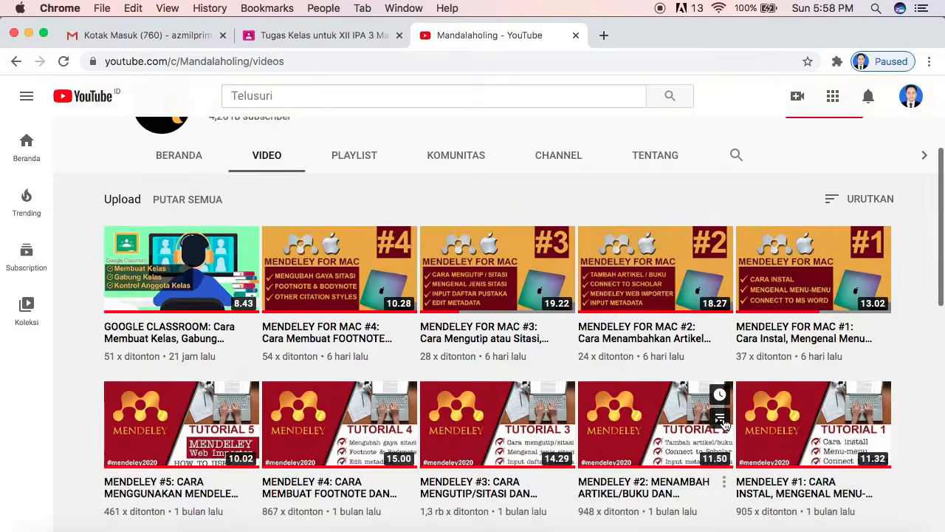
{"action": "scroll", "coordinate": [723, 421], "scroll_direction": "down", "scroll_amount": 5}
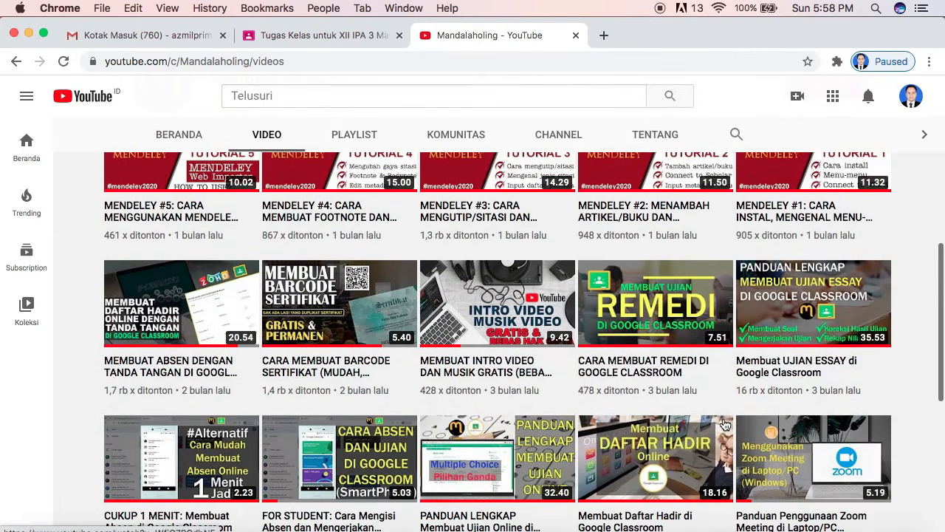
{"action": "scroll", "coordinate": [723, 424], "scroll_direction": "down", "scroll_amount": 3}
{"action": "scroll", "coordinate": [724, 424], "scroll_direction": "up", "scroll_amount": 2}
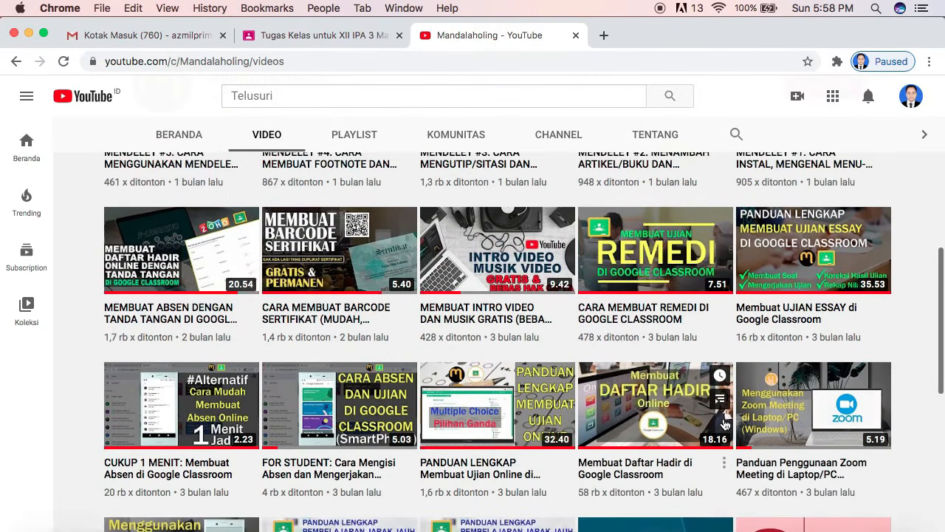
{"action": "scroll", "coordinate": [724, 423], "scroll_direction": "up", "scroll_amount": 3}
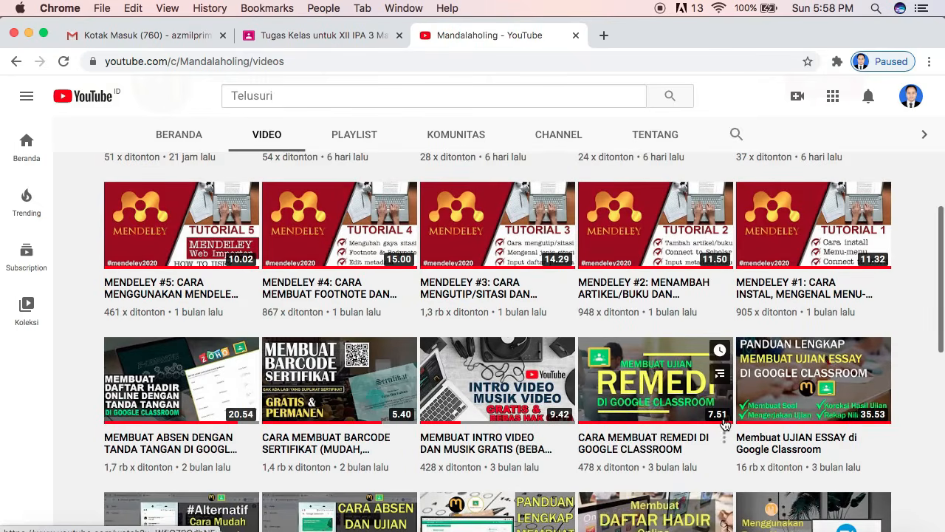
{"action": "scroll", "coordinate": [270, 310], "scroll_direction": "up", "scroll_amount": 5}
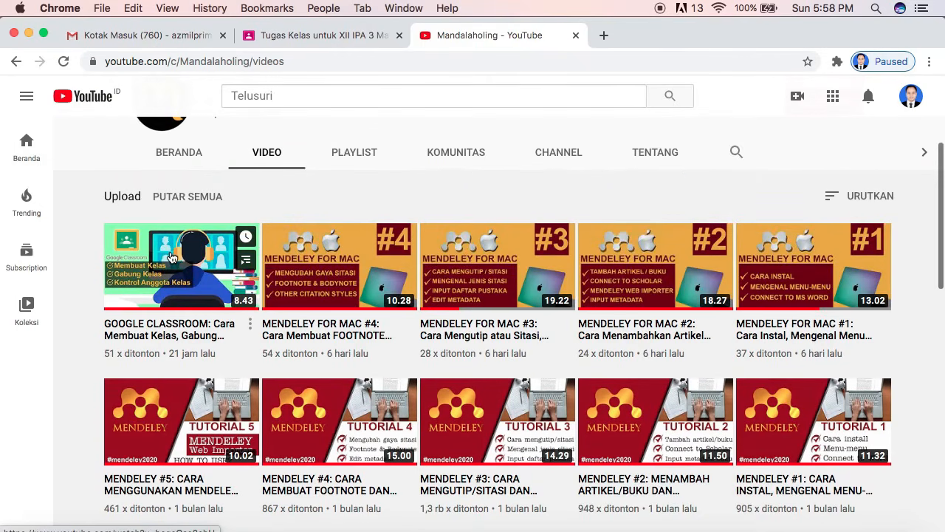
{"action": "left_click", "coordinate": [172, 256]}
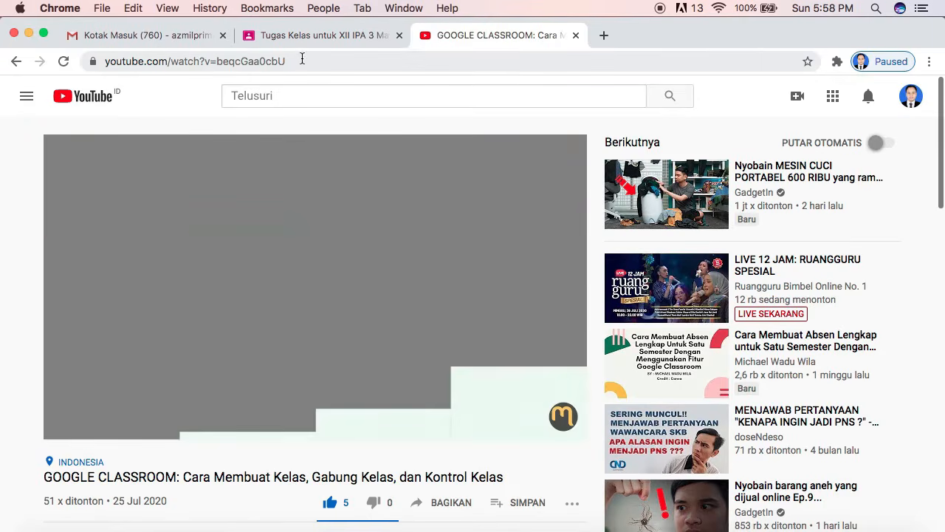
- Copy the full web address of the opened YouTube video
{"action": "left_click", "coordinate": [301, 61]}
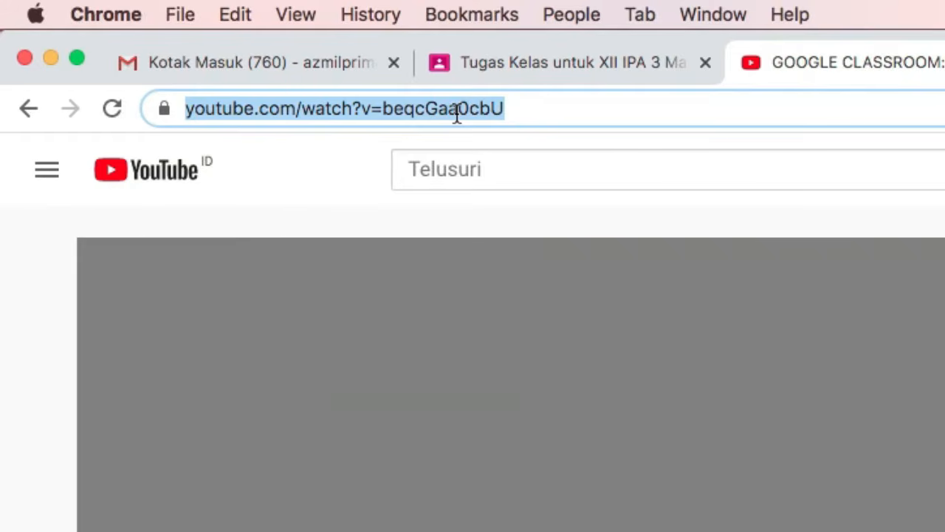
{"action": "right_click", "coordinate": [490, 109]}
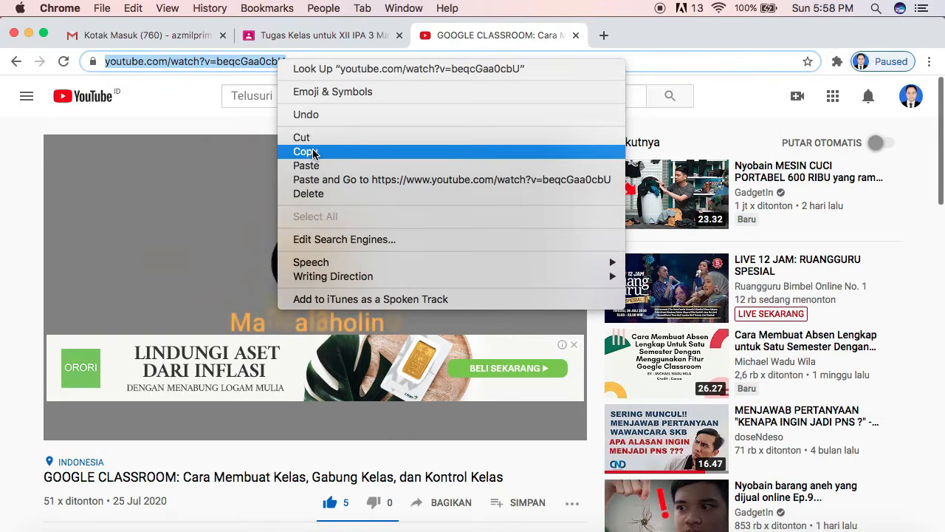
{"action": "left_click", "coordinate": [552, 268]}
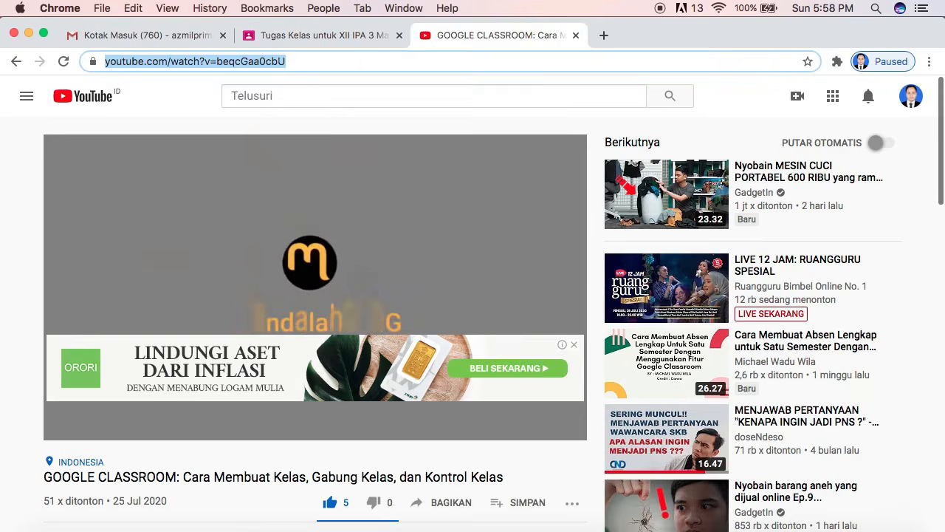
- Return to the Classroom material, look up the copied video address in the YouTube video search, and attach the found video
{"action": "left_click", "coordinate": [342, 38]}
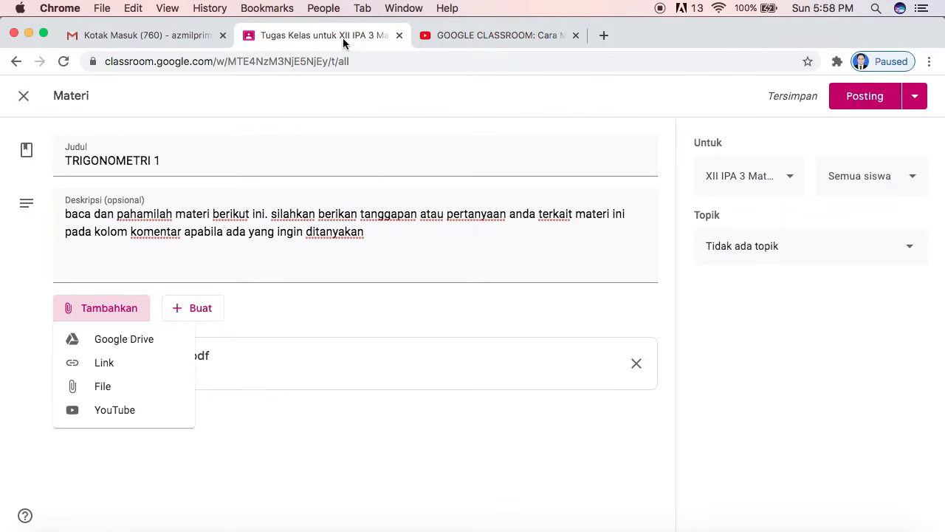
{"action": "left_click", "coordinate": [118, 411]}
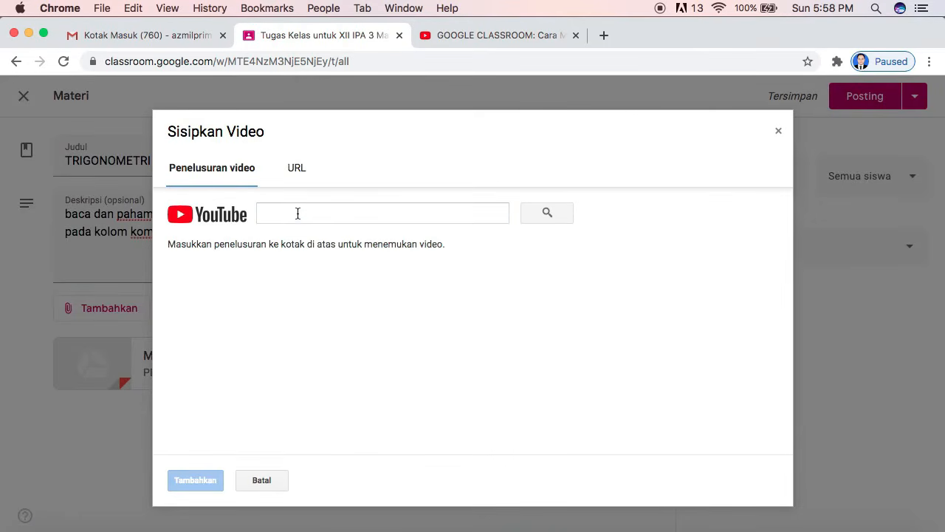
{"action": "left_click", "coordinate": [297, 214]}
{"action": "right_click", "coordinate": [298, 214]}
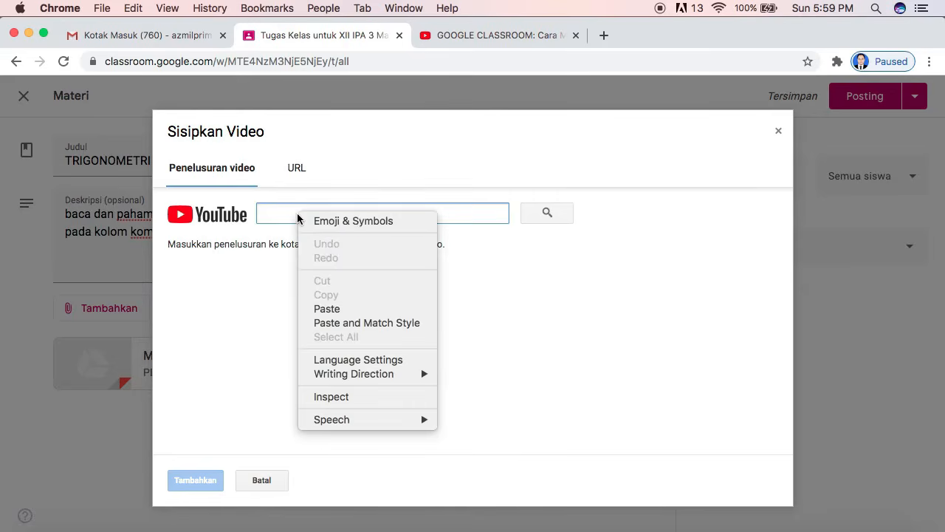
{"action": "left_click", "coordinate": [326, 309]}
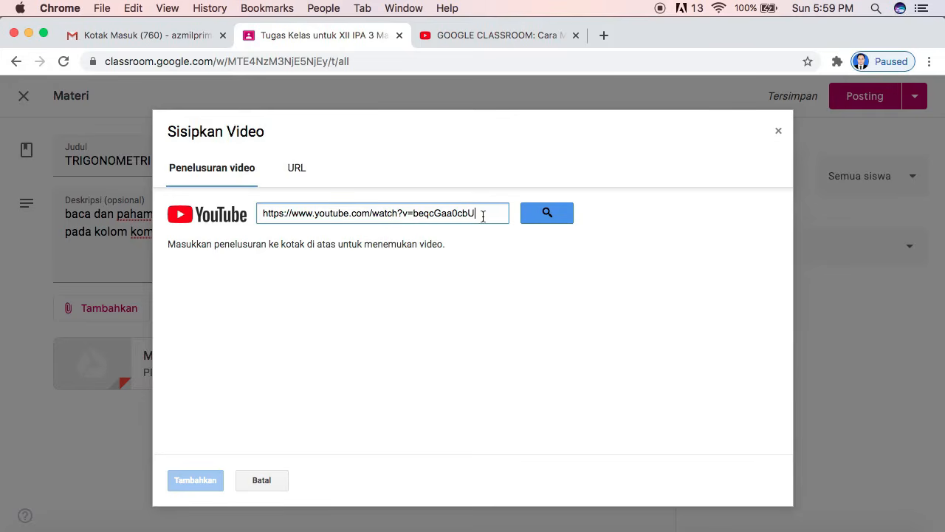
{"action": "left_click", "coordinate": [544, 215]}
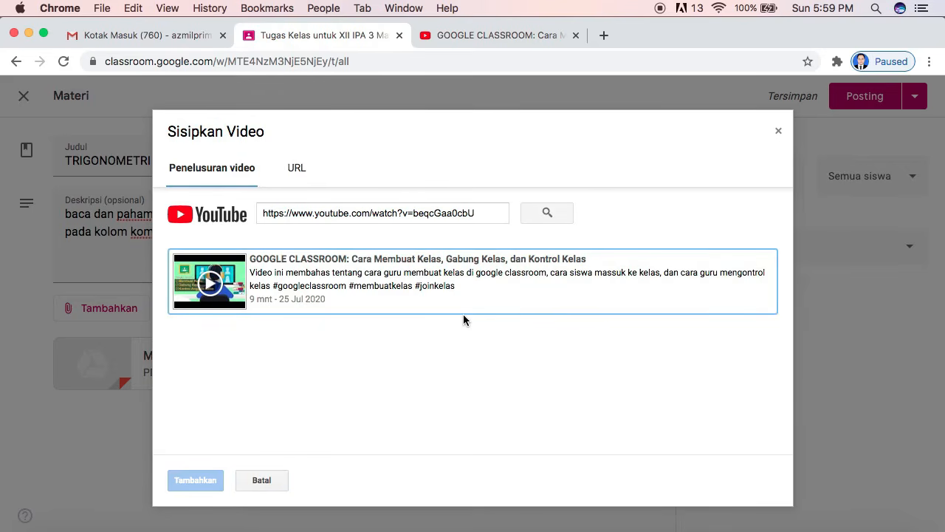
{"action": "left_click", "coordinate": [322, 293]}
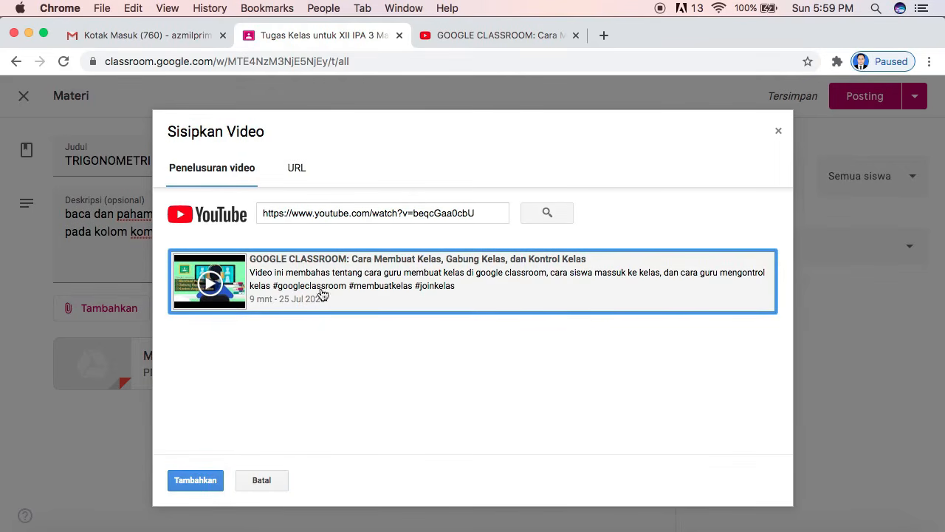
{"action": "left_click", "coordinate": [196, 480]}
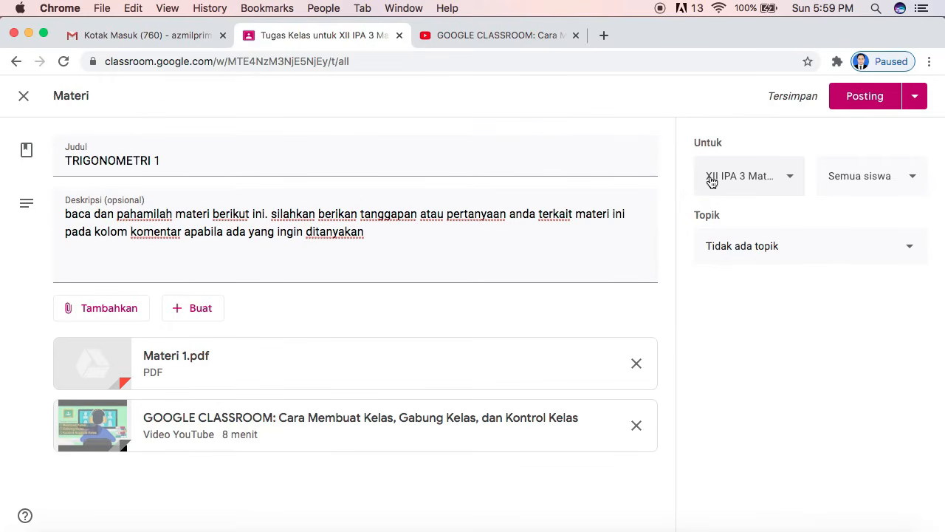
- Add class XII IPA 4 as a second recipient of the TRIGONOMETRI 1 material
{"action": "left_click", "coordinate": [791, 181]}
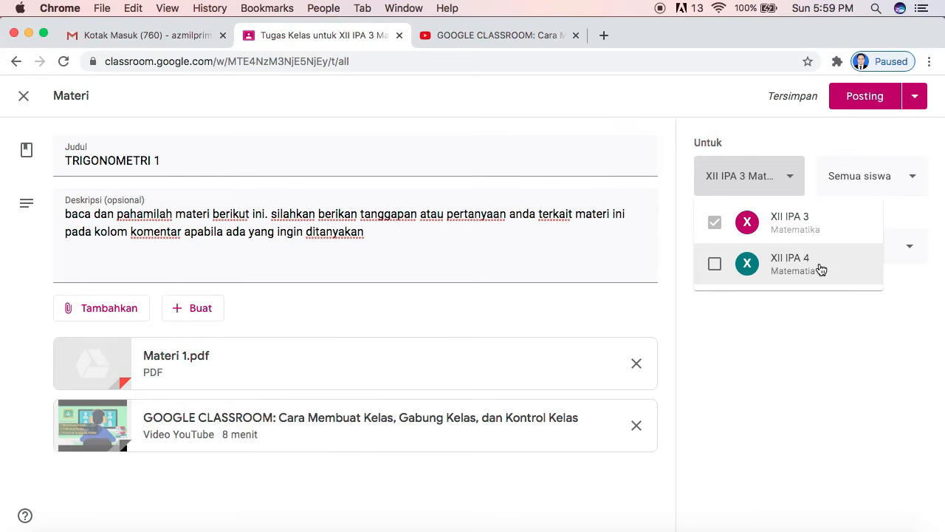
{"action": "left_click", "coordinate": [715, 267]}
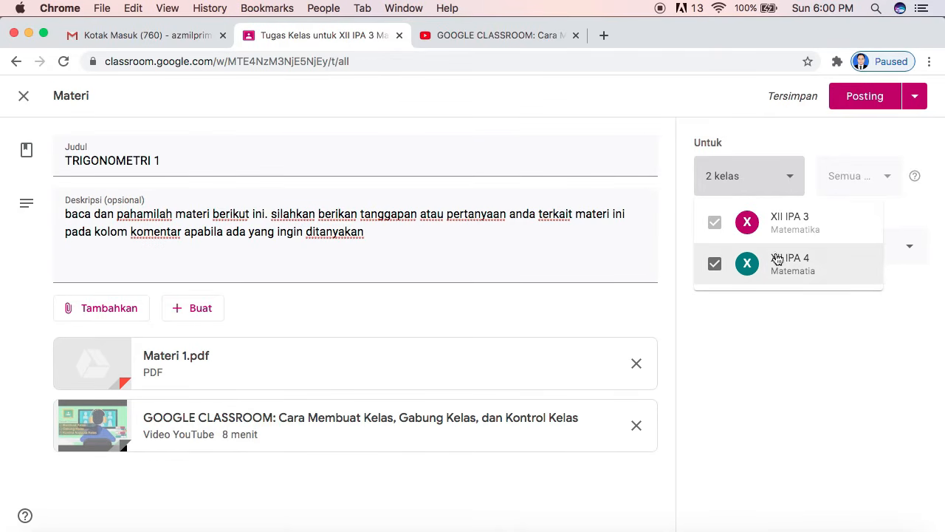
{"action": "left_click", "coordinate": [874, 326]}
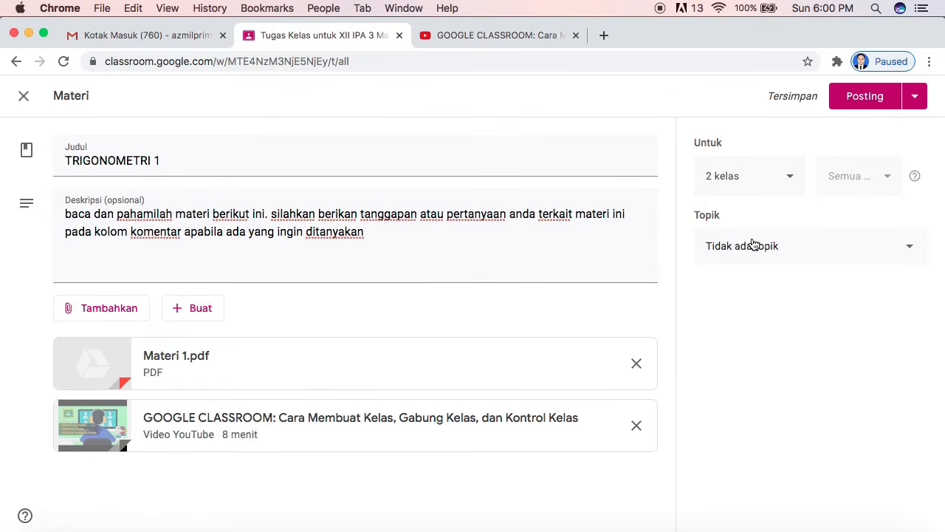
- Create the new topic TRIGONOMETRI for the material and post it to both classes
{"action": "left_click", "coordinate": [885, 253]}
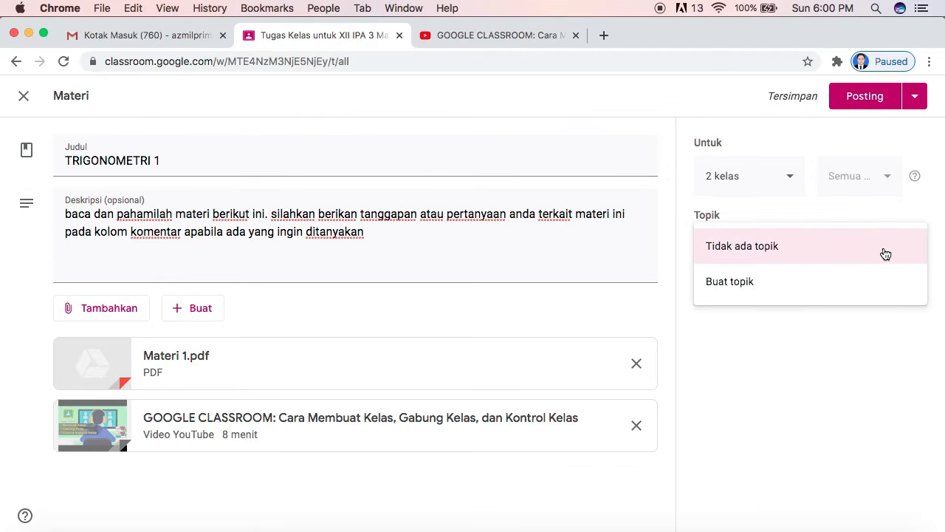
{"action": "left_click", "coordinate": [782, 289]}
{"action": "type", "text": "TRIMO"}
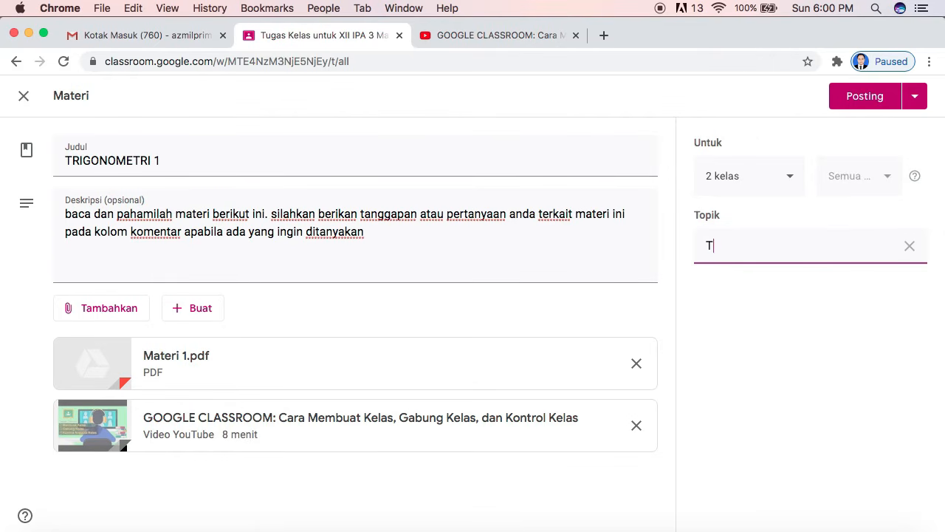
{"action": "key", "text": "BackSpace"}
{"action": "key", "text": "BackSpace"}
{"action": "type", "text": "GONOMETRI"}
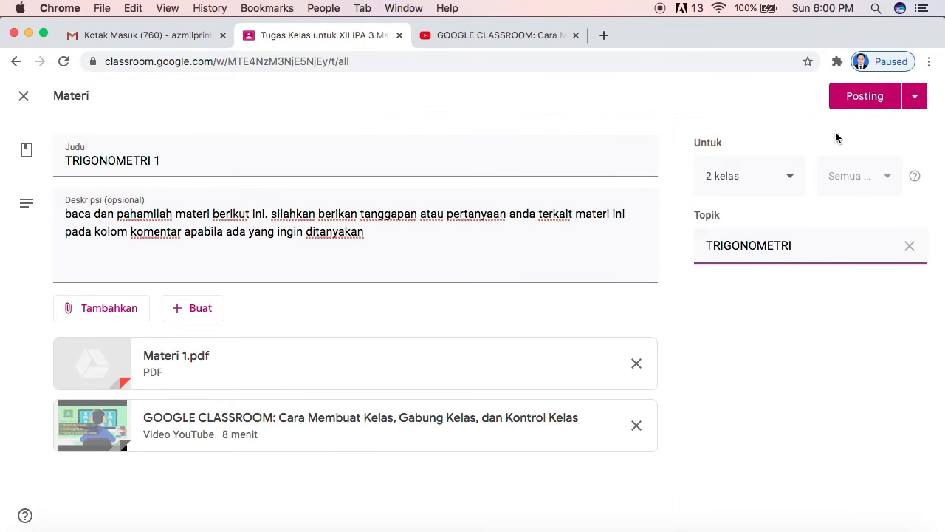
{"action": "left_click", "coordinate": [866, 105]}
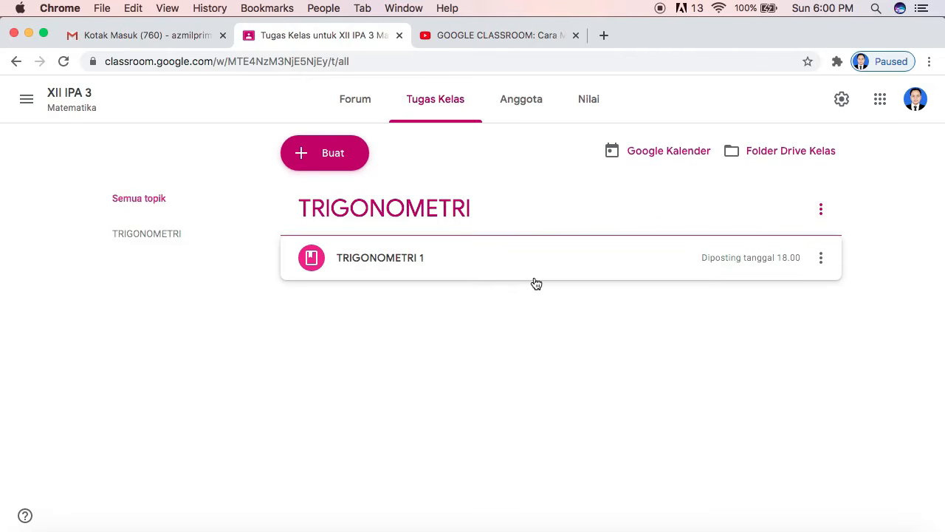
- Open the classwork page of class XII IPA 4 to check the posted material
{"action": "left_click", "coordinate": [26, 98]}
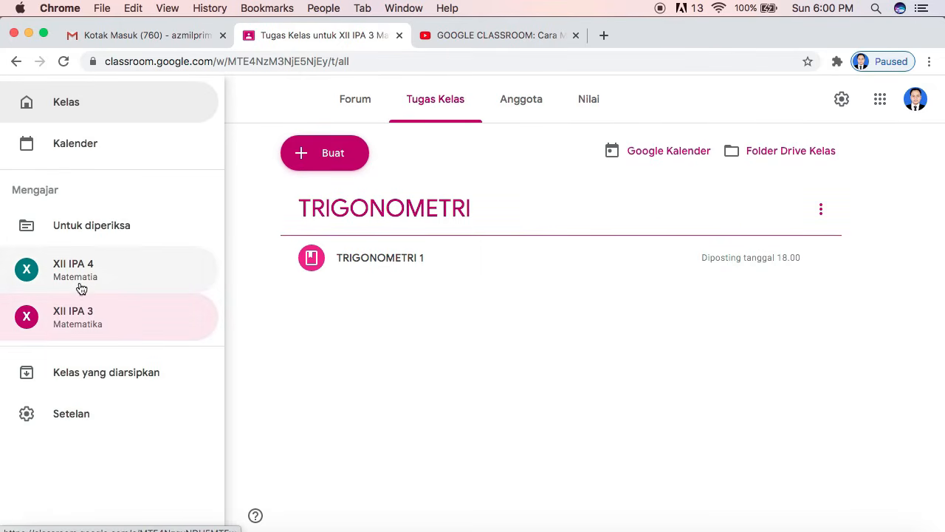
{"action": "left_click", "coordinate": [104, 284]}
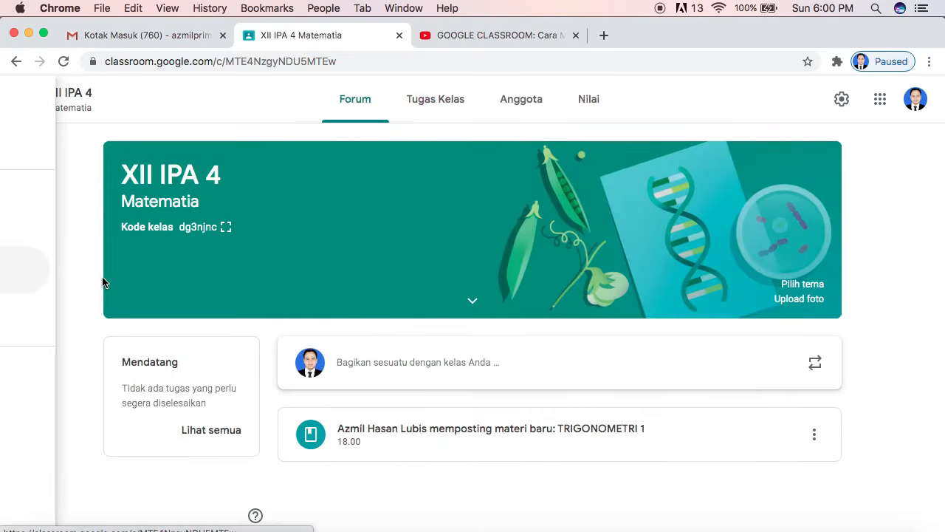
{"action": "left_click", "coordinate": [433, 108]}
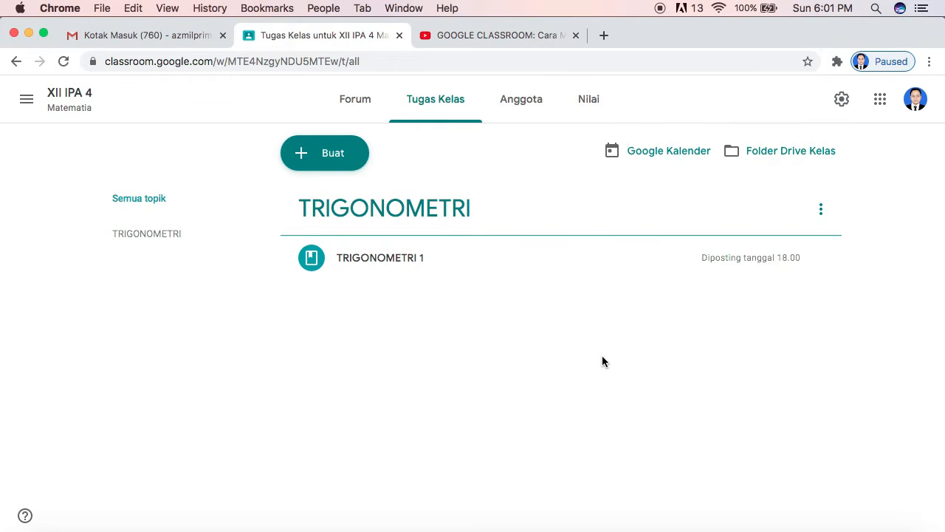
- Switch to the student account in Safari and view the TRIGONOMETRI 1 material in the XII IPA 3 classwork
{"action": "left_click", "coordinate": [152, 517]}
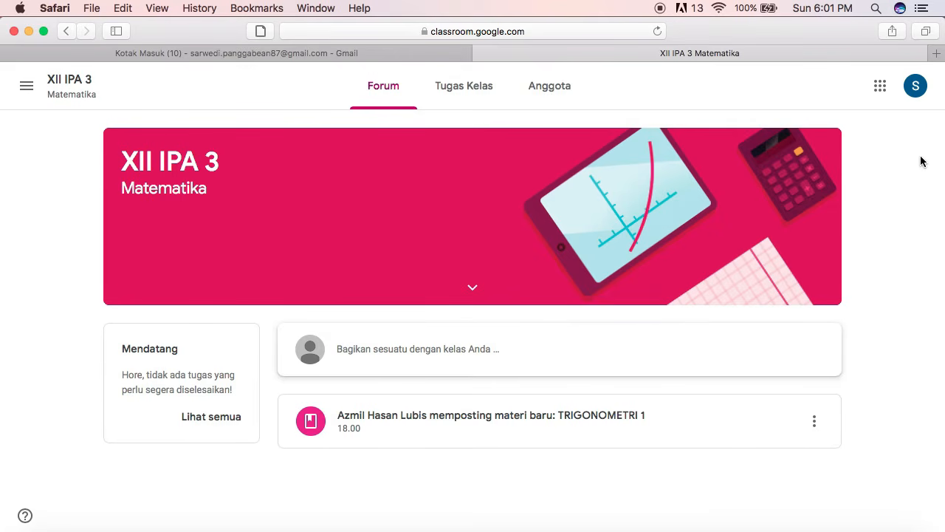
{"action": "left_click", "coordinate": [486, 89]}
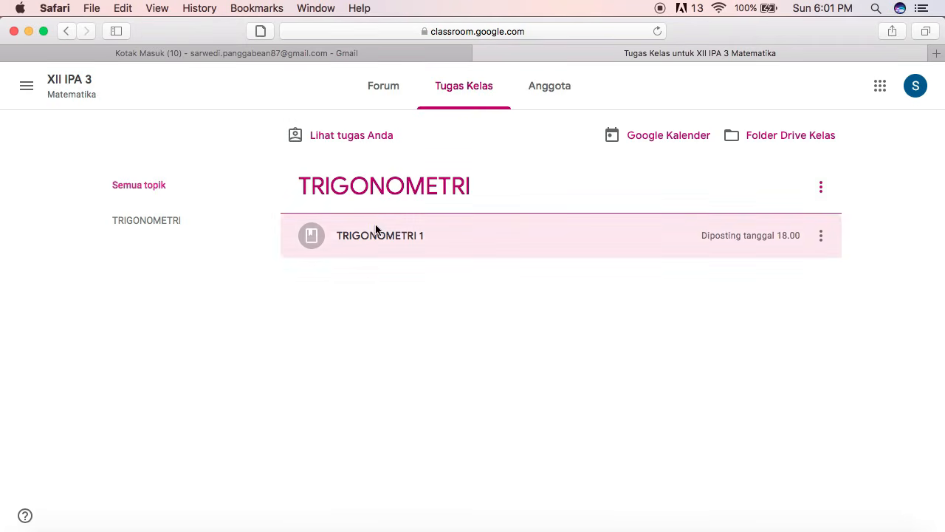
{"action": "left_click", "coordinate": [443, 232]}
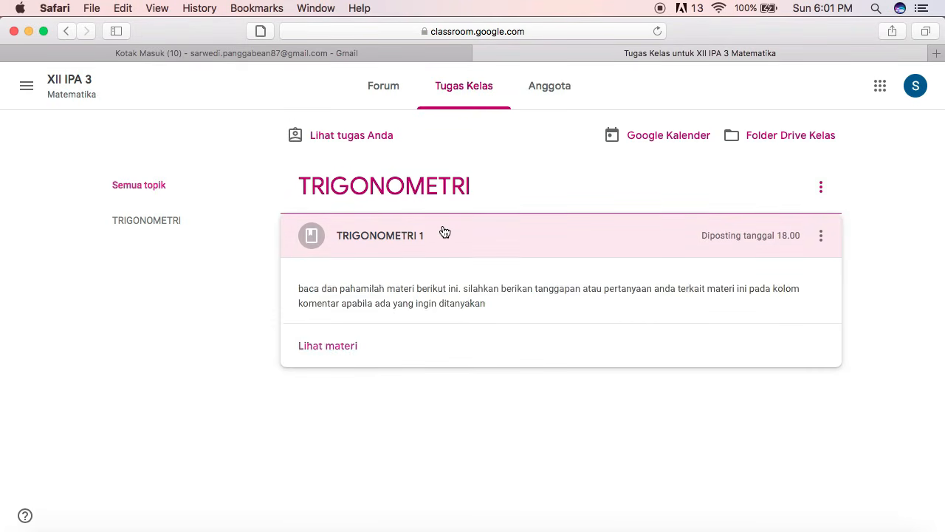
{"action": "left_click", "coordinate": [314, 353]}
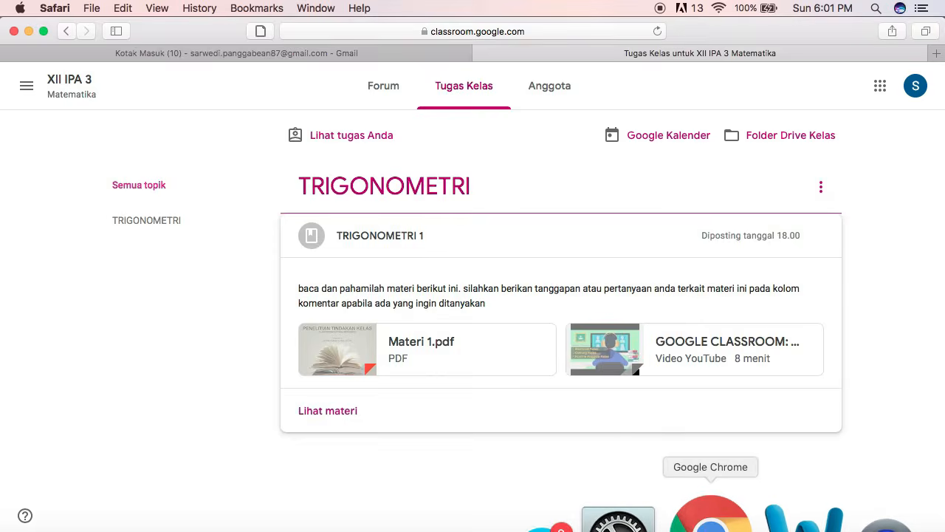
- Switch back to the teacher account in Chrome and start a new assignment (Tugas) in class XII IPA 3
{"action": "left_click", "coordinate": [711, 516]}
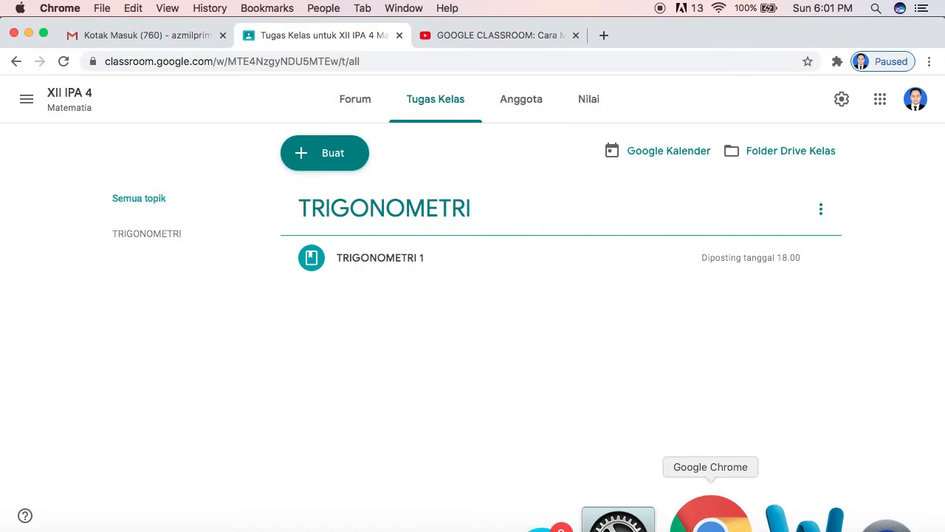
{"action": "left_click", "coordinate": [22, 104]}
{"action": "left_click", "coordinate": [92, 325]}
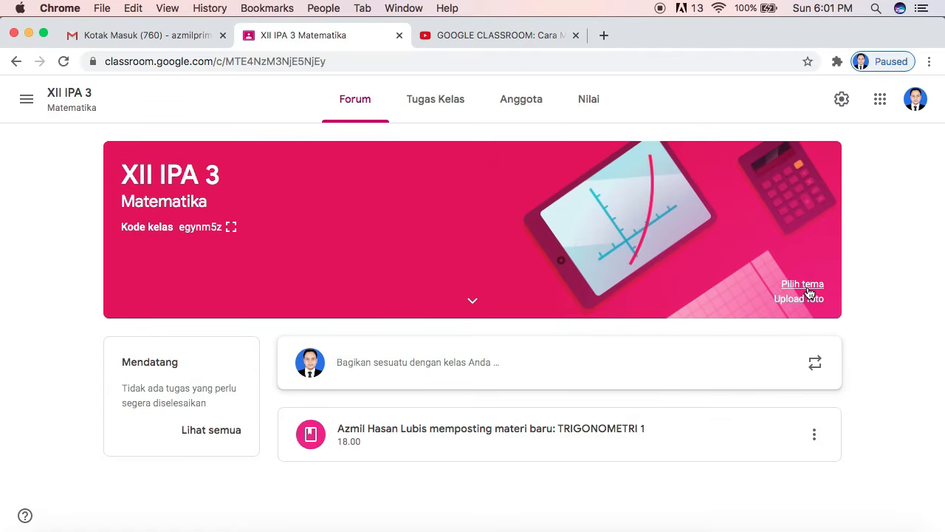
{"action": "left_click", "coordinate": [449, 106]}
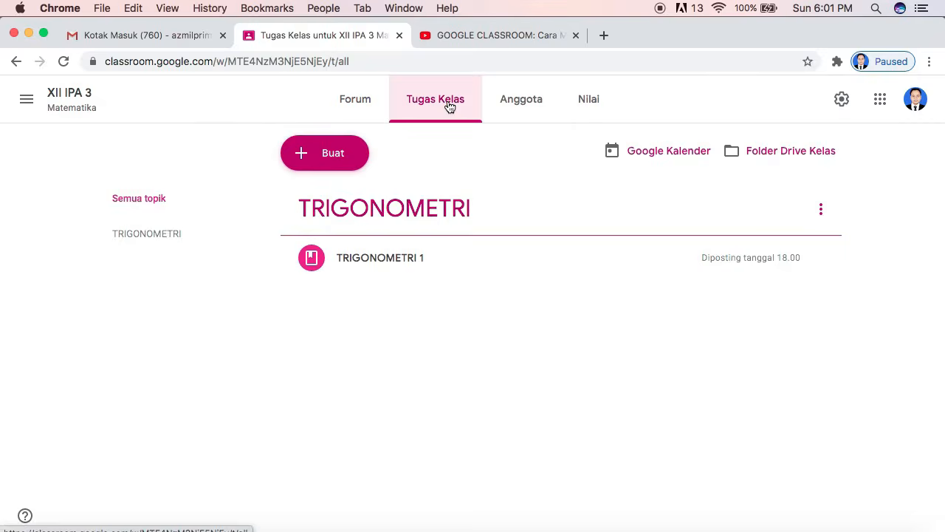
{"action": "left_click", "coordinate": [325, 160]}
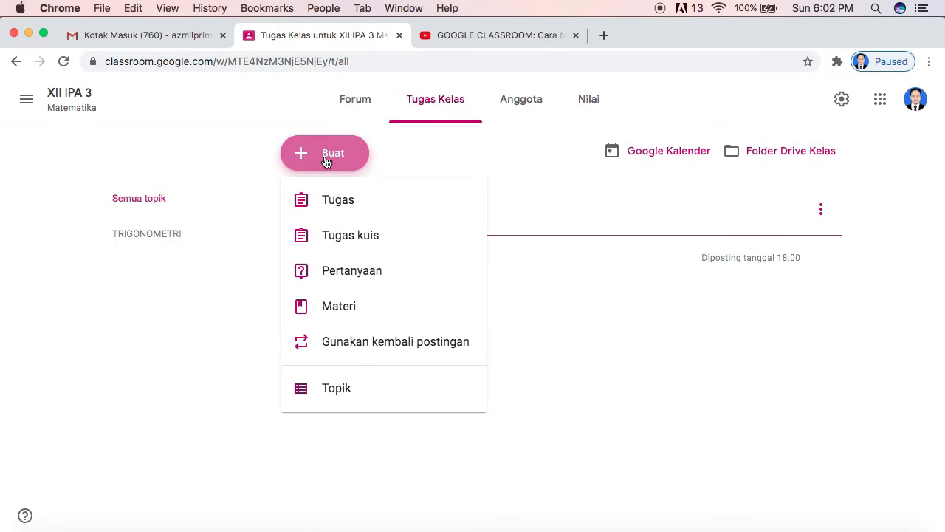
{"action": "left_click", "coordinate": [353, 206]}
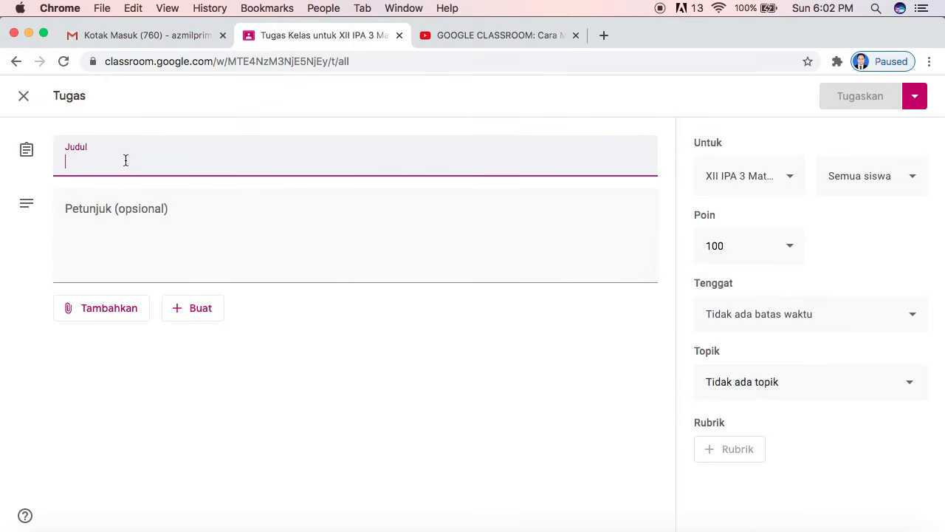
- Title the assignment TUGAS TRIGONOMETRI 1 and enter the instructions "petunjuk 1", "petunjuk 2" and "petunjuk 3" on separate lines
{"action": "type", "text": "TUGAS TRIGO"}
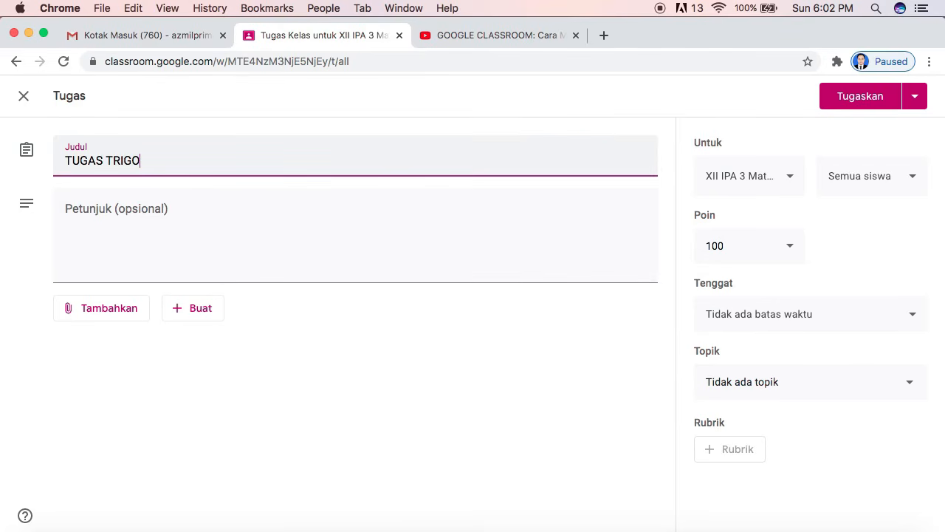
{"action": "type", "text": "NOMETRI 1"}
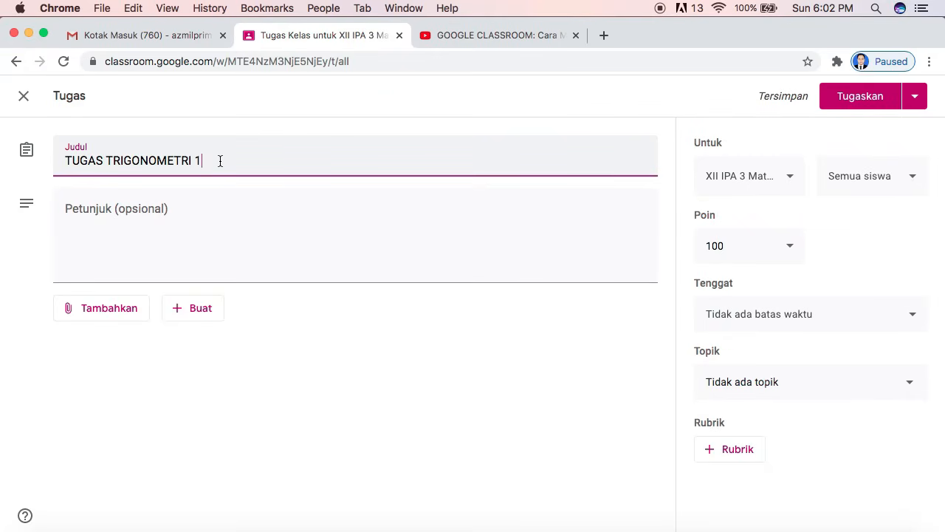
{"action": "left_click", "coordinate": [166, 211]}
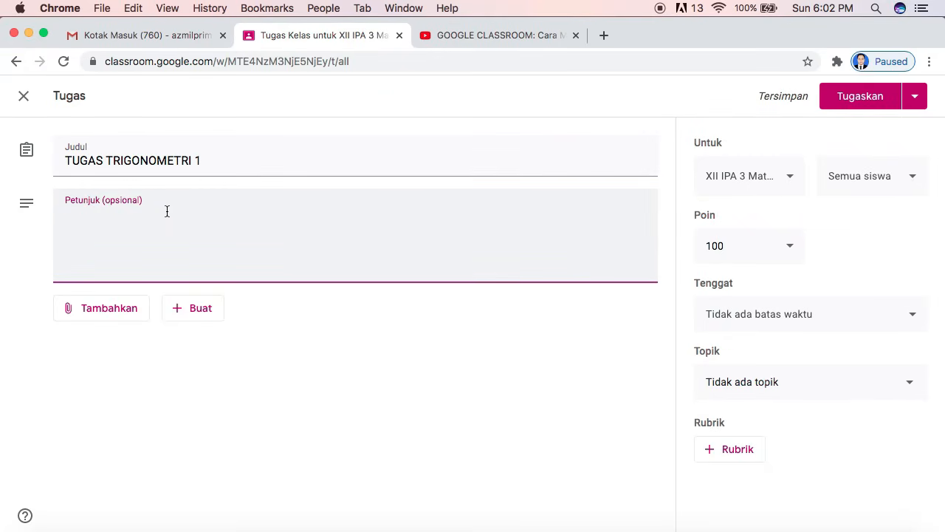
{"action": "type", "text": "petunjuk 1"}
{"action": "key", "text": "Return"}
{"action": "type", "text": "petunjuk 2"}
{"action": "key", "text": "Return"}
{"action": "type", "text": "petunjuk 3"}
{"action": "key", "text": "Return"}
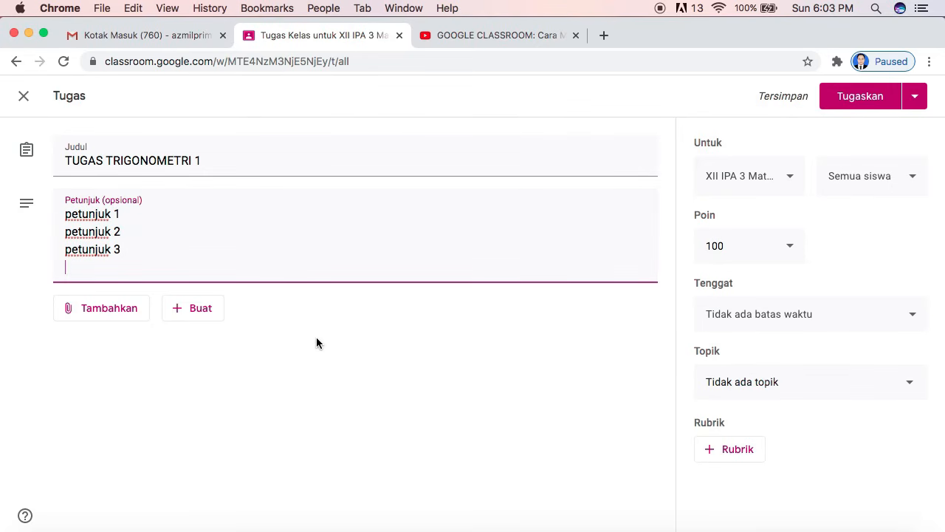
{"action": "left_click", "coordinate": [124, 312]}
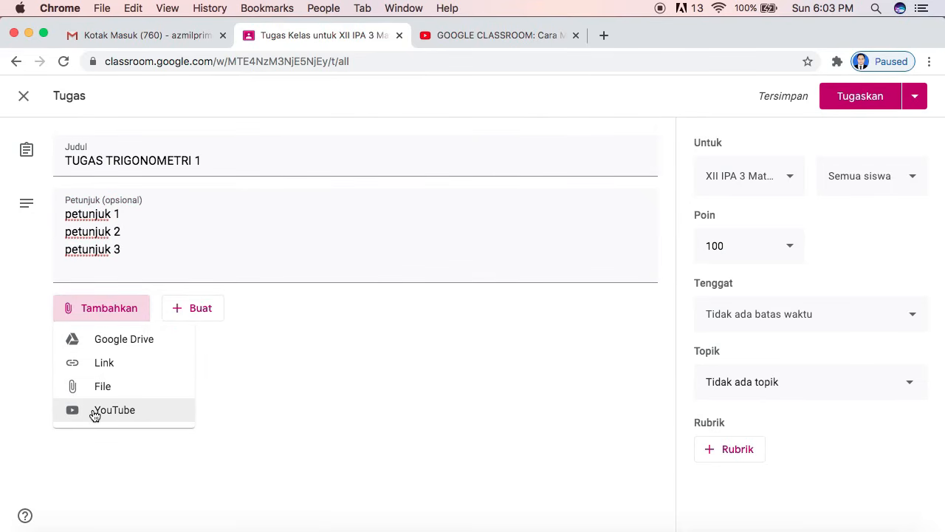
{"action": "left_click", "coordinate": [194, 308]}
{"action": "left_click", "coordinate": [195, 308]}
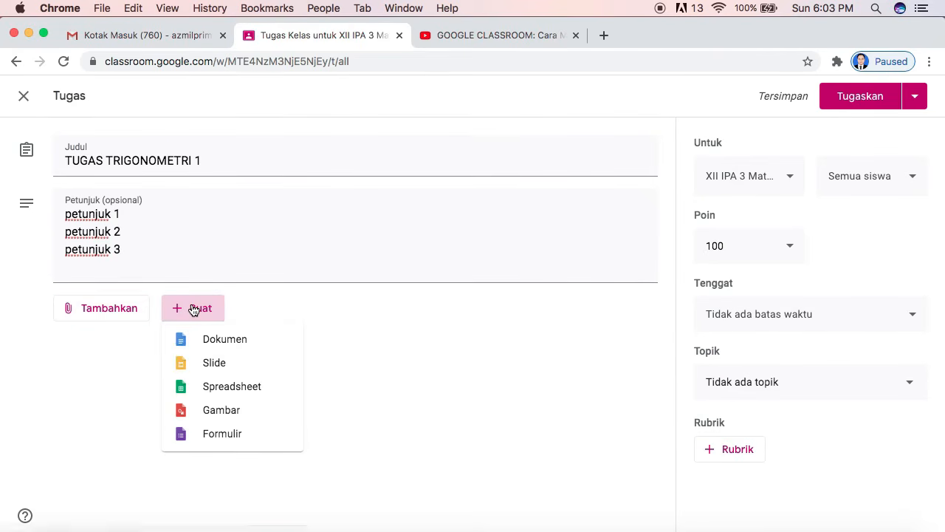
{"action": "left_click", "coordinate": [189, 309]}
{"action": "left_click", "coordinate": [190, 310]}
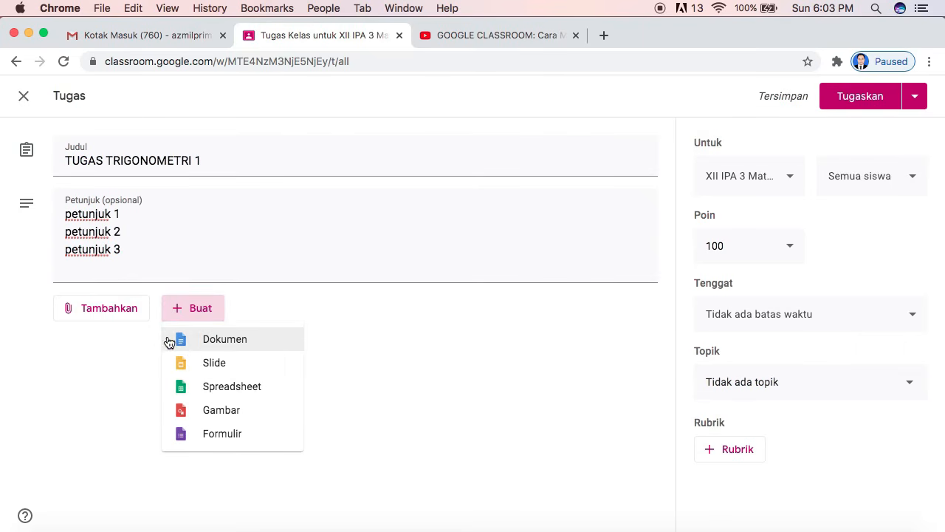
{"action": "left_click", "coordinate": [350, 422]}
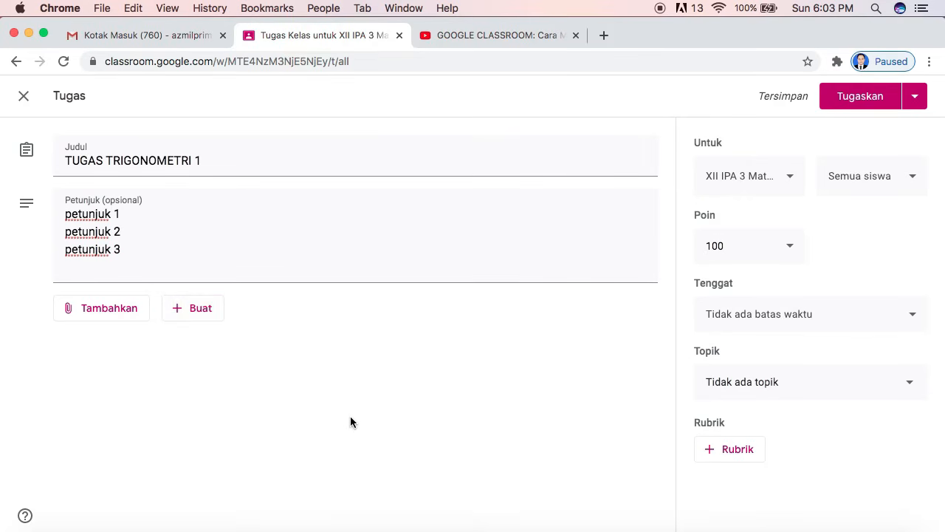
- Attach the file TUGAS.pdf from the Desktop to the assignment by uploading it
{"action": "left_click", "coordinate": [104, 313]}
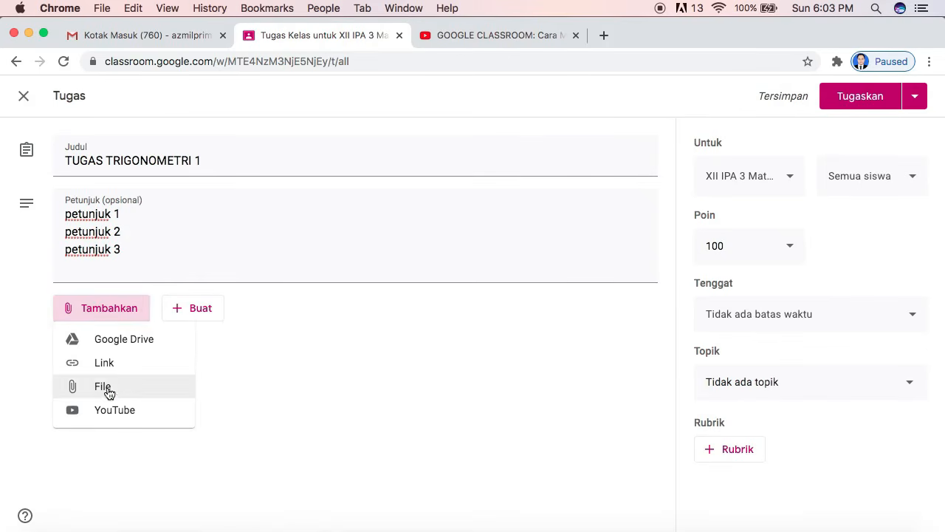
{"action": "left_click", "coordinate": [101, 308]}
{"action": "left_click", "coordinate": [101, 308]}
{"action": "left_click", "coordinate": [102, 387]}
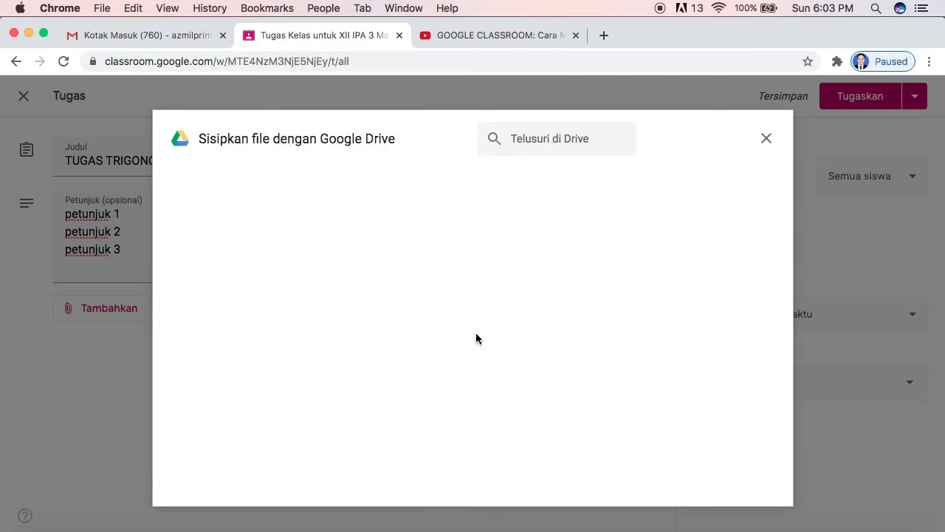
{"action": "left_click", "coordinate": [273, 186]}
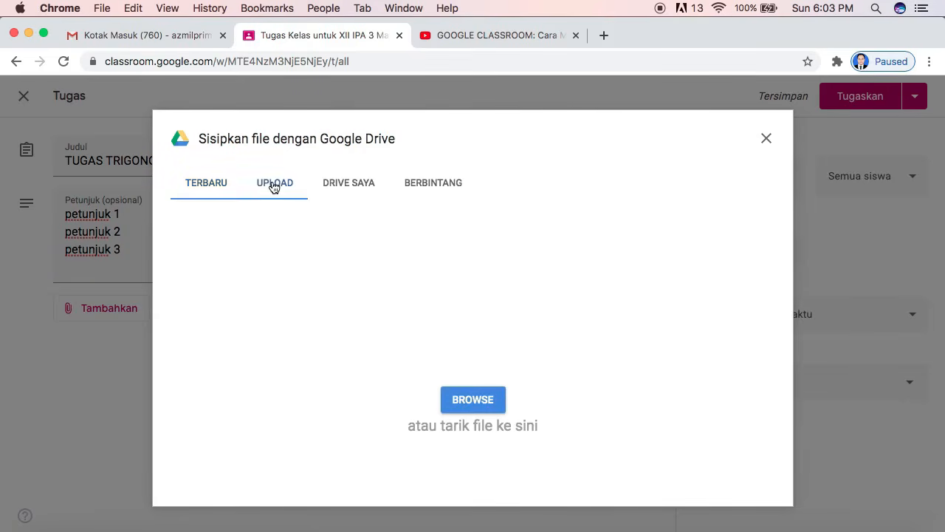
{"action": "left_click", "coordinate": [476, 407]}
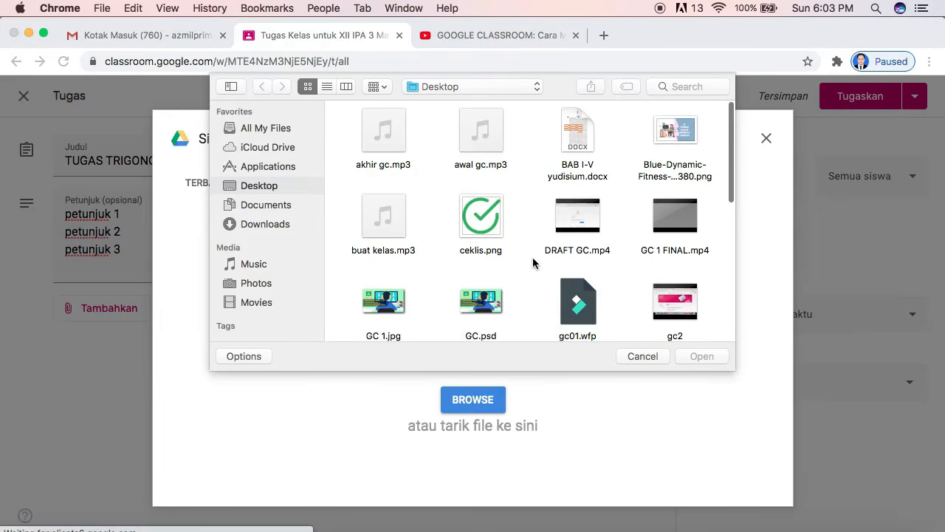
{"action": "scroll", "coordinate": [532, 257], "scroll_direction": "down", "scroll_amount": 5}
{"action": "scroll", "coordinate": [532, 262], "scroll_direction": "down", "scroll_amount": 5}
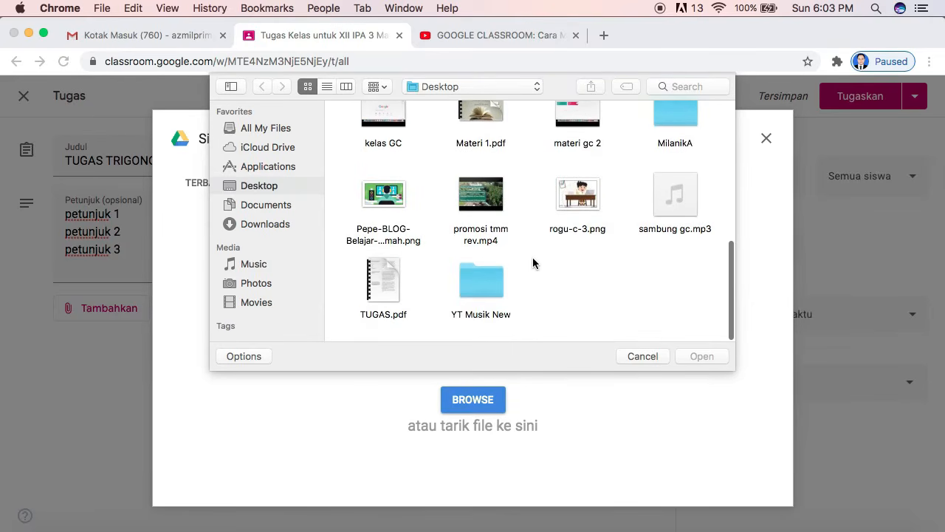
{"action": "left_click", "coordinate": [382, 272]}
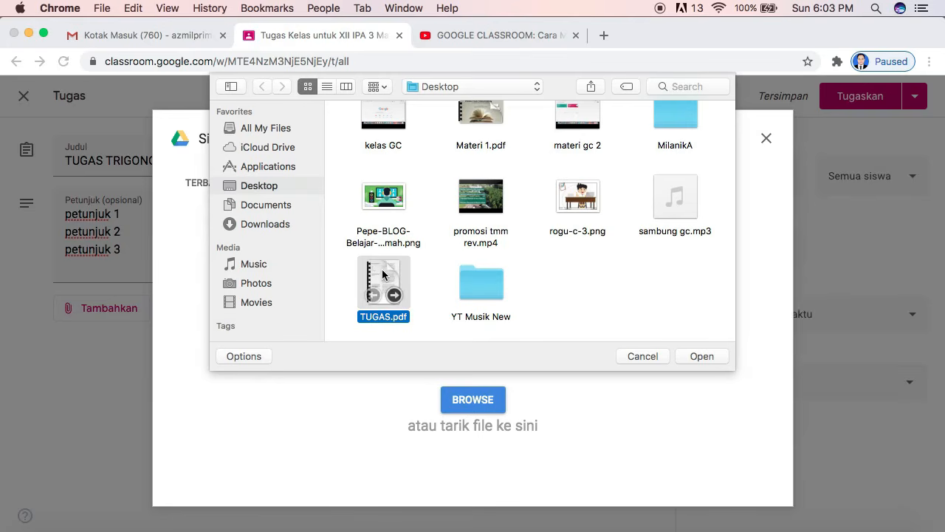
{"action": "left_click", "coordinate": [701, 354]}
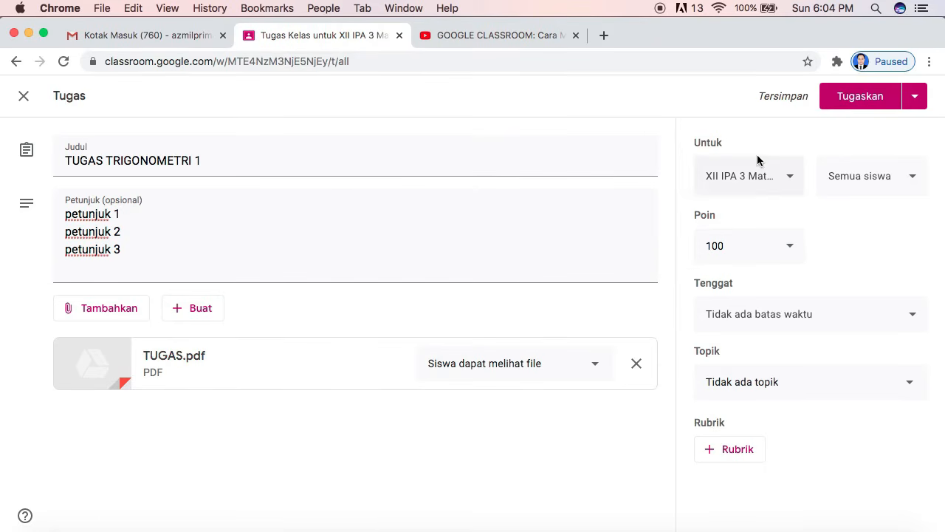
- Add class XII IPA 4 as a second recipient of the assignment alongside XII IPA 3
{"action": "left_click", "coordinate": [753, 186]}
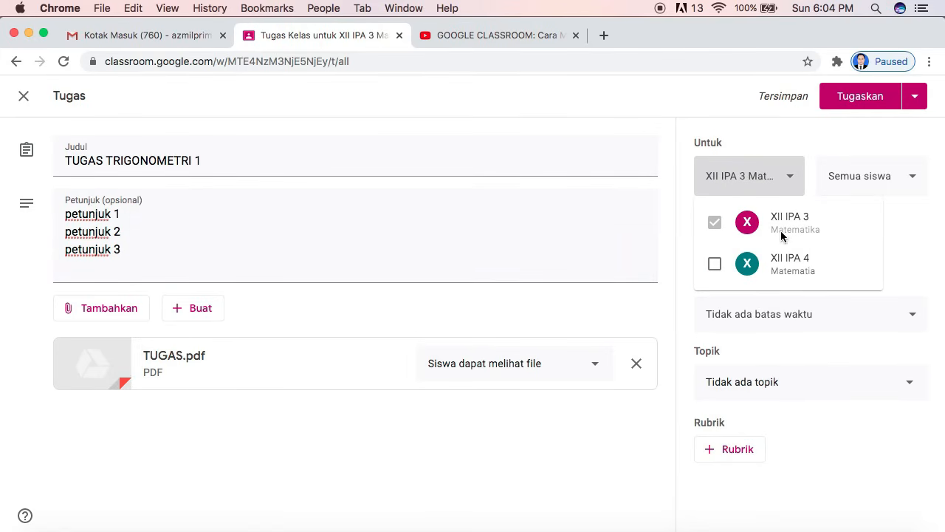
{"action": "left_click", "coordinate": [817, 149]}
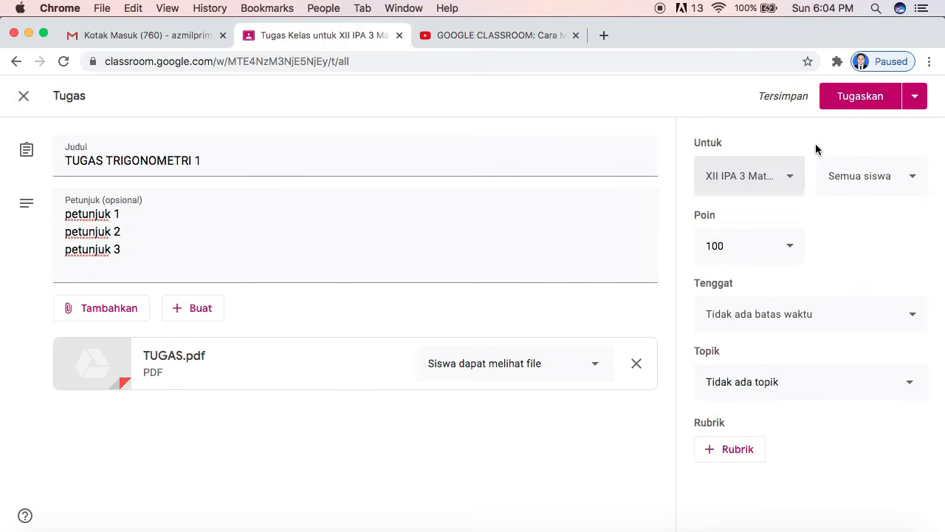
{"action": "left_click", "coordinate": [790, 172]}
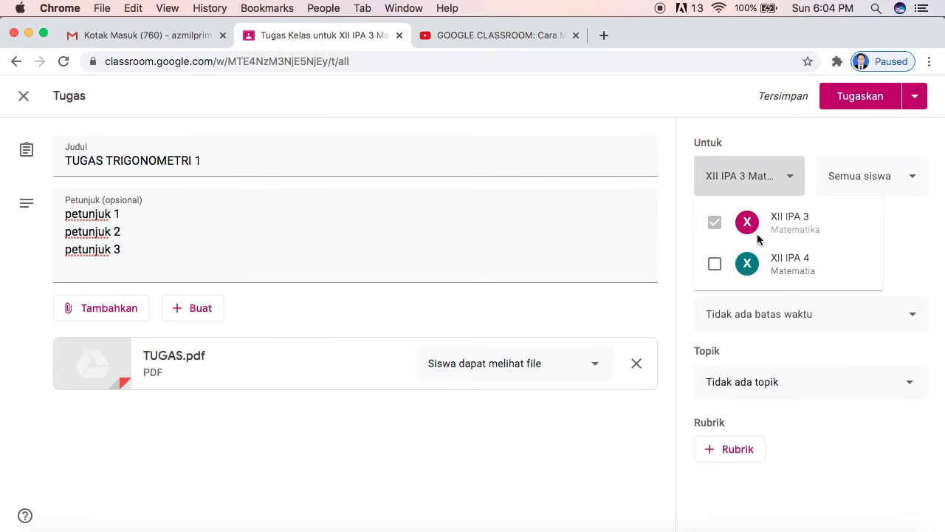
{"action": "left_click", "coordinate": [715, 266]}
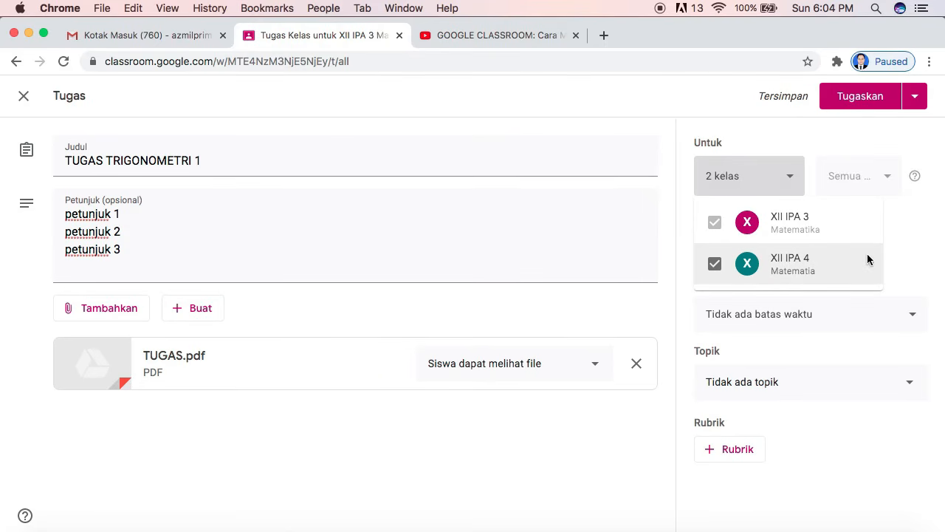
{"action": "left_click", "coordinate": [895, 255]}
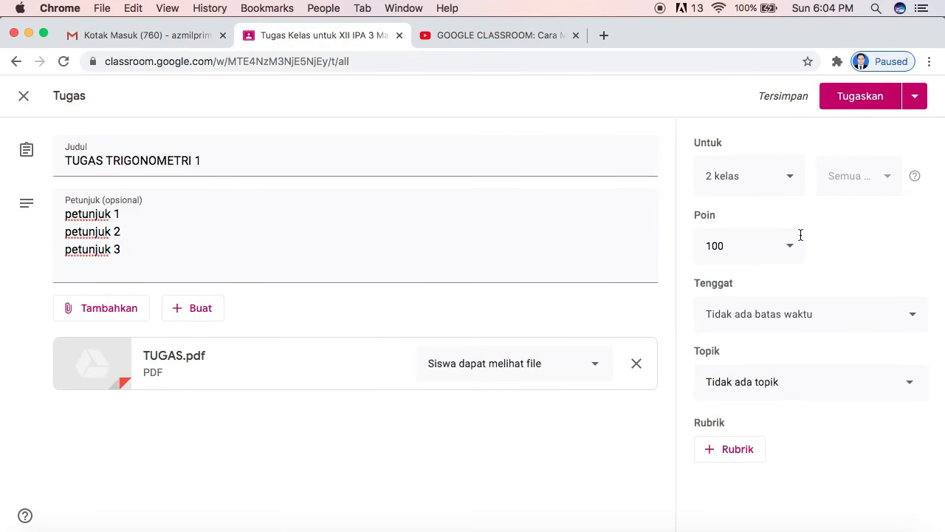
- Set the assignment's due date to 31 Jul 2020 at 23.59
{"action": "left_click", "coordinate": [720, 245]}
{"action": "left_click", "coordinate": [841, 318]}
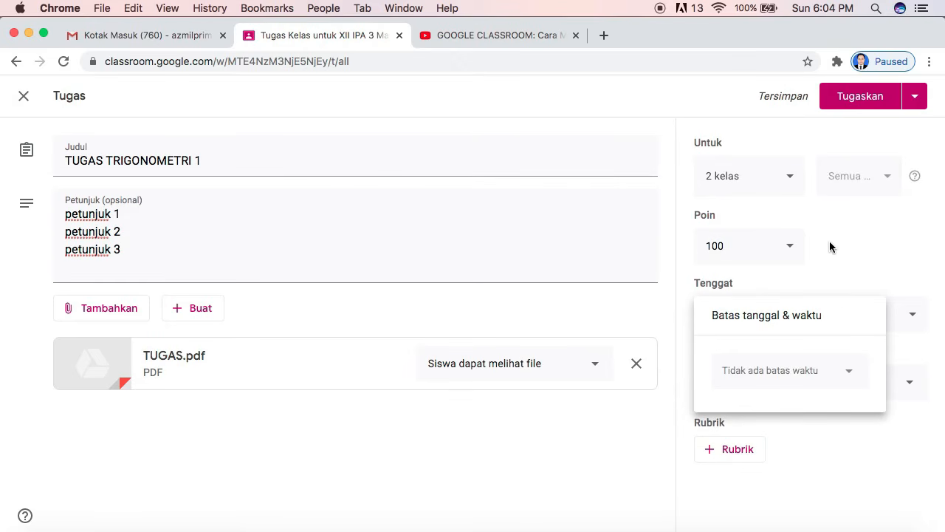
{"action": "left_click", "coordinate": [768, 361]}
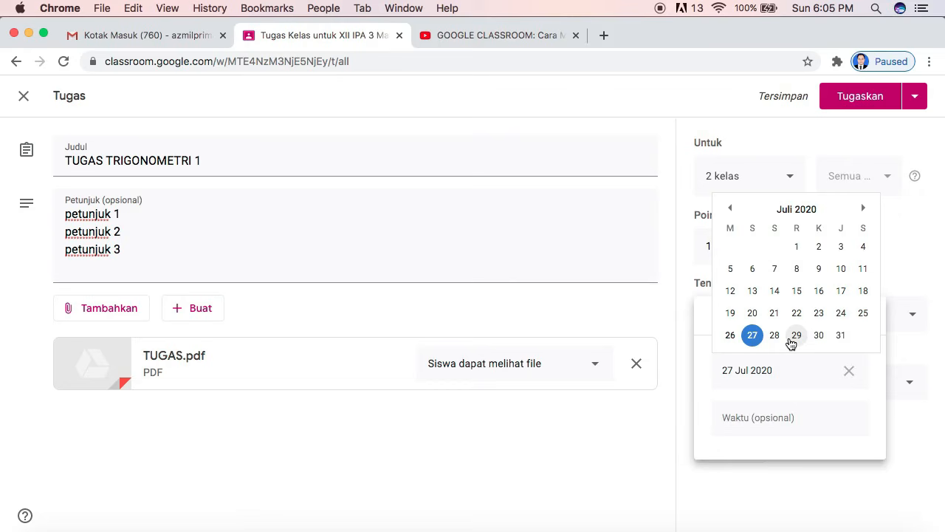
{"action": "left_click", "coordinate": [842, 336]}
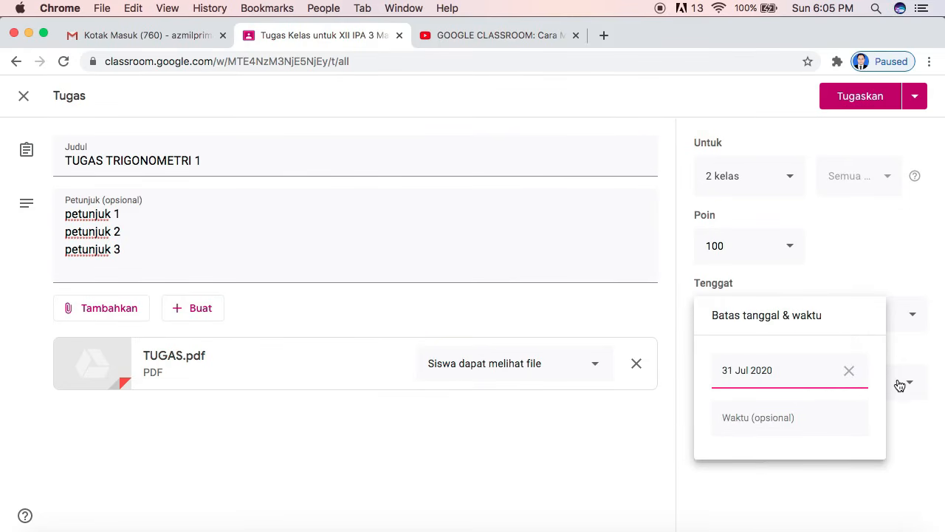
{"action": "left_click", "coordinate": [782, 420]}
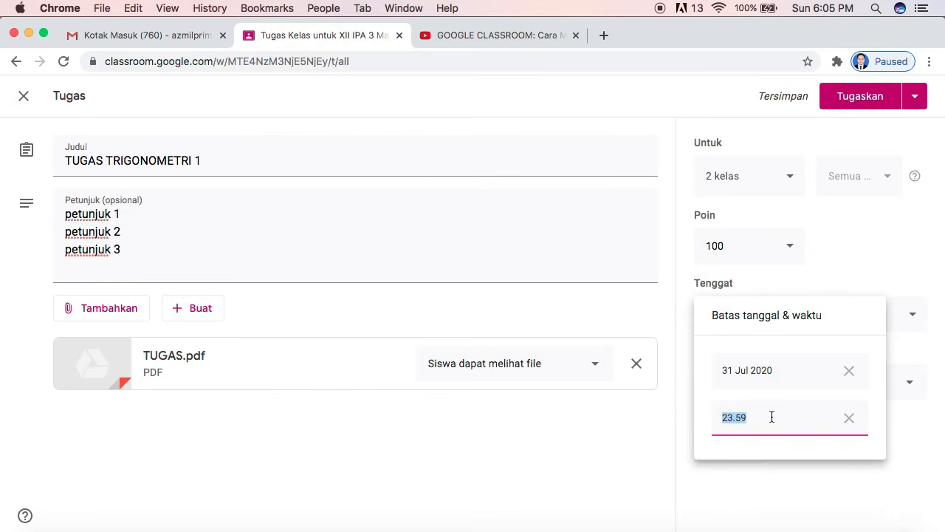
{"action": "left_click", "coordinate": [921, 446]}
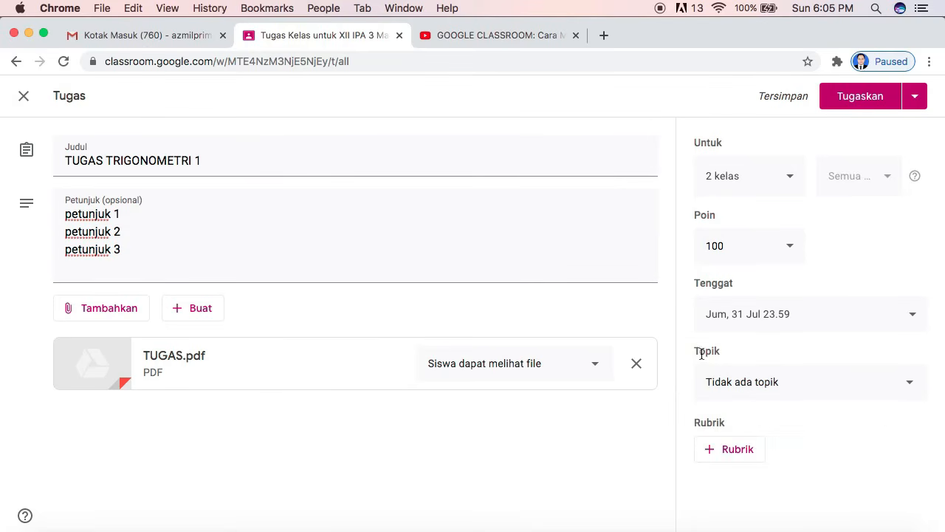
- File the assignment under the existing topic TRIGONOMETRI and assign it to the selected classes
{"action": "left_click", "coordinate": [912, 385]}
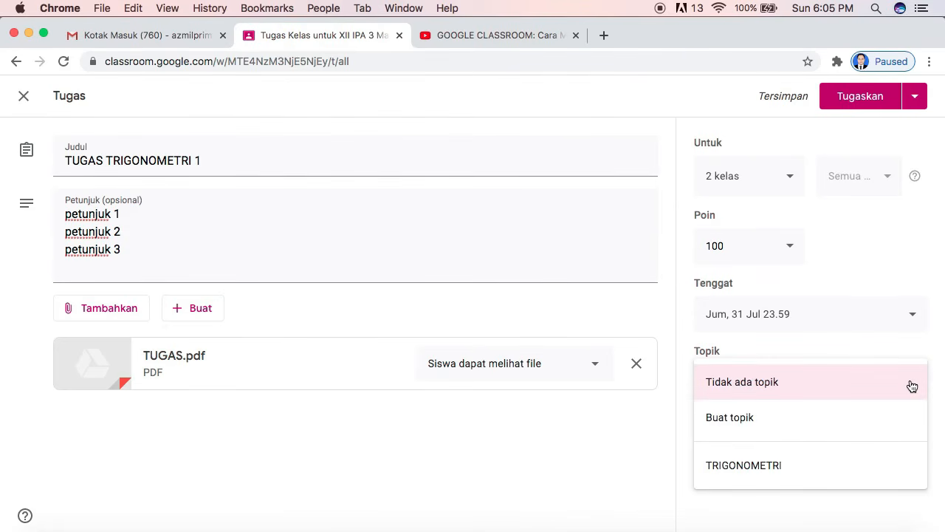
{"action": "left_click", "coordinate": [783, 471]}
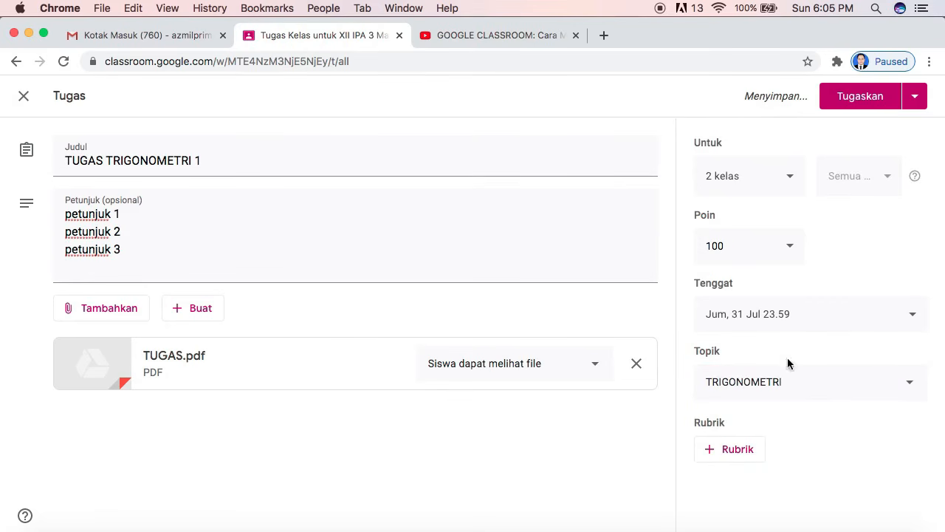
{"action": "left_click", "coordinate": [869, 102]}
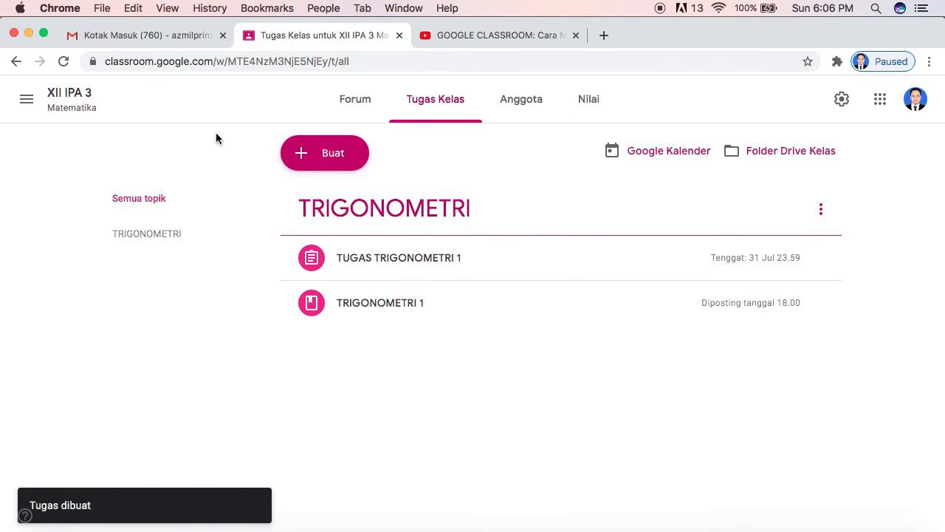
- Open the classwork page of class XII IPA 4 to check the new TUGAS TRIGONOMETRI 1 assignment
{"action": "left_click", "coordinate": [25, 106]}
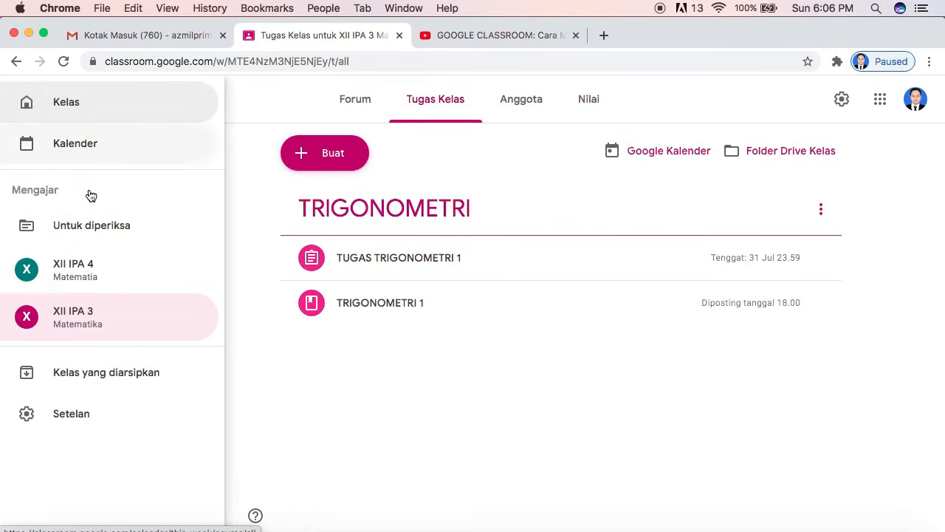
{"action": "left_click", "coordinate": [86, 276]}
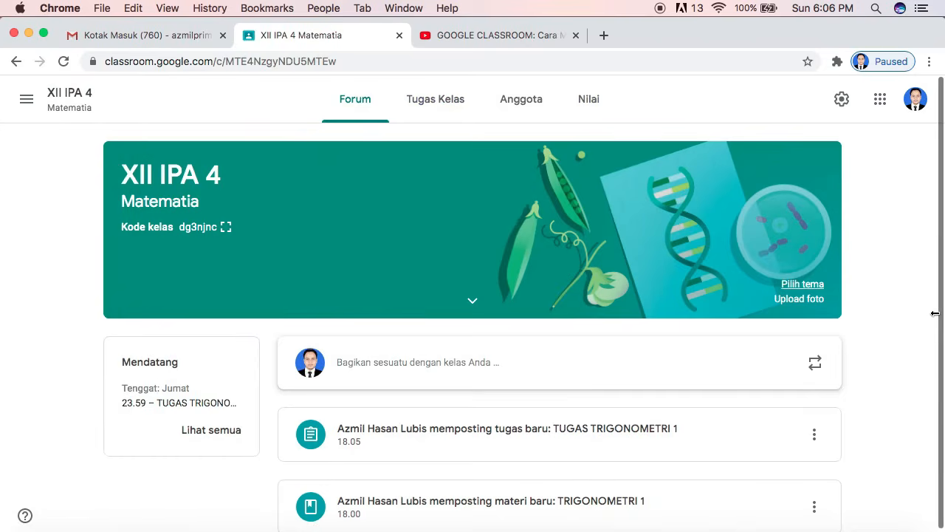
{"action": "left_click", "coordinate": [436, 97]}
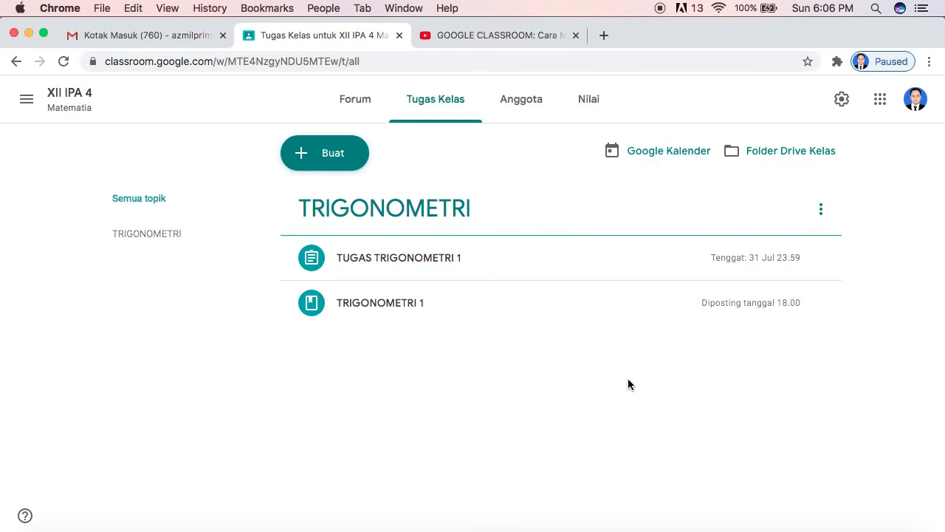
- Switch to the student account in Safari and open the full TUGAS TRIGONOMETRI 1 assignment in XII IPA 3
{"action": "left_click", "coordinate": [170, 518]}
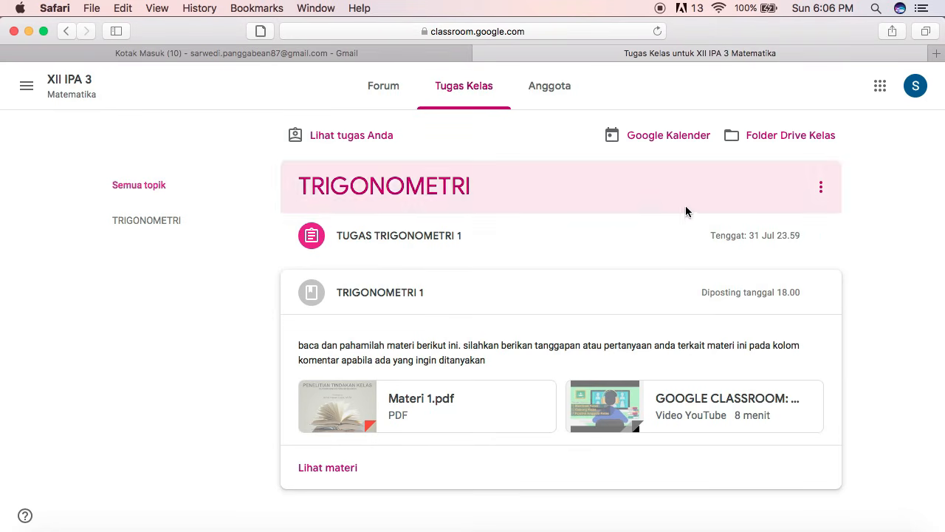
{"action": "left_click", "coordinate": [400, 238]}
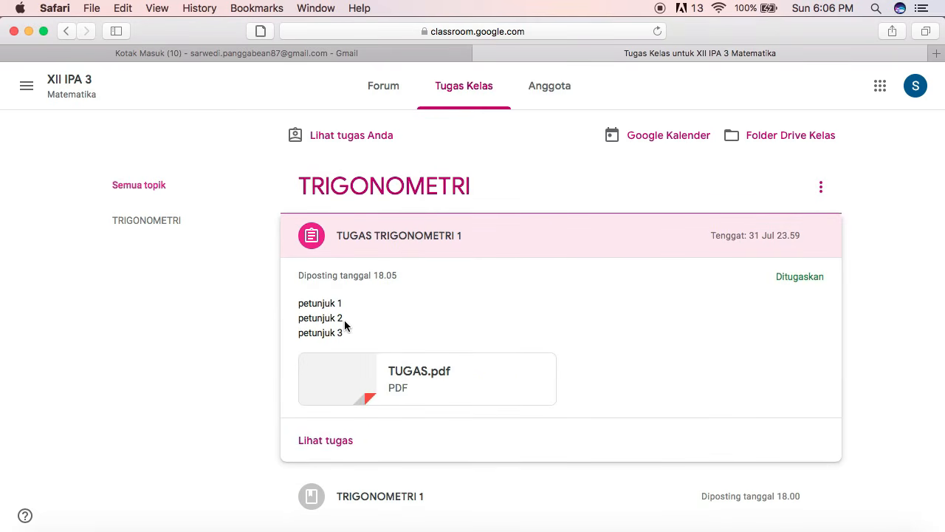
{"action": "left_click", "coordinate": [325, 440]}
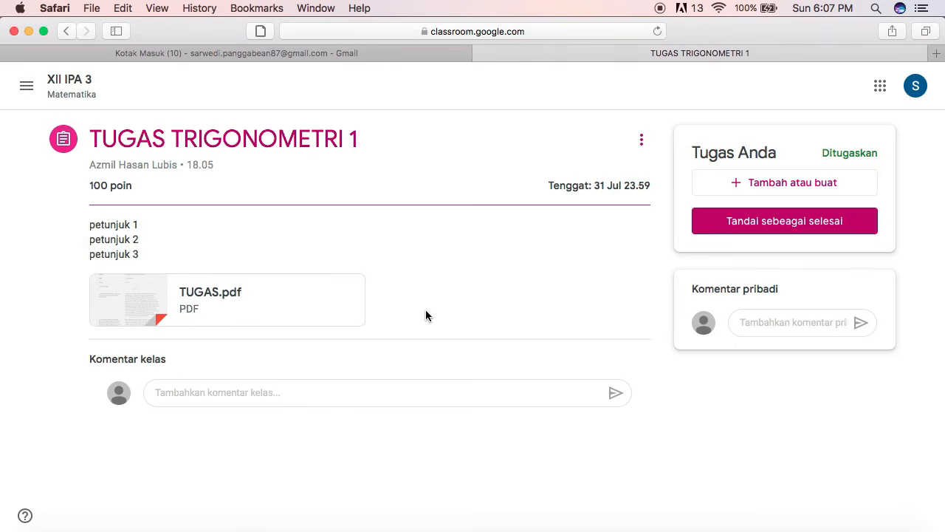
- Upload Jawaban TUGAS.jpg from the Desktop as the student's answer and turn in the assignment
{"action": "left_click", "coordinate": [821, 185]}
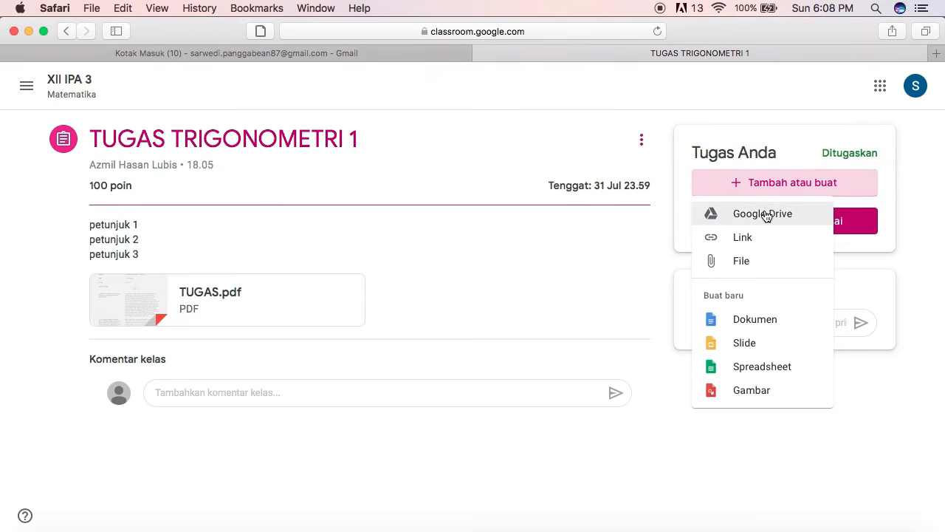
{"action": "left_click", "coordinate": [741, 262]}
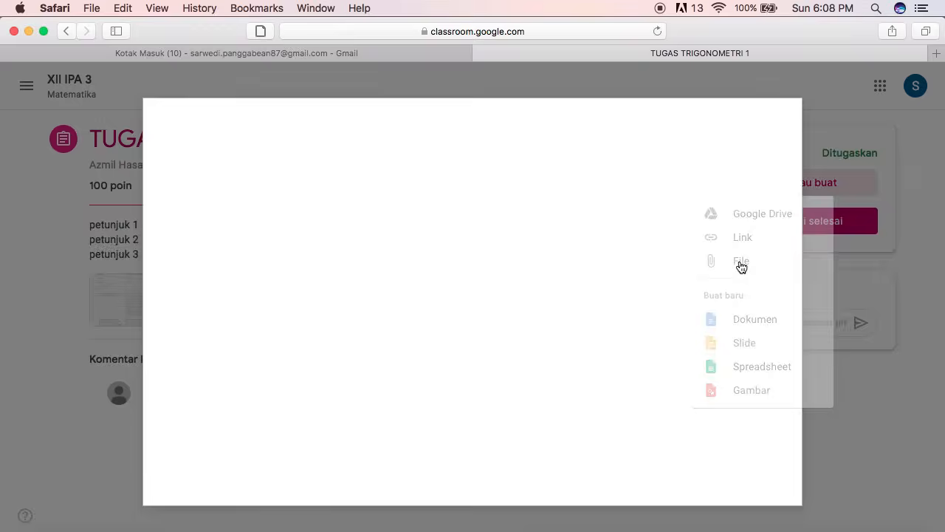
{"action": "left_click", "coordinate": [268, 176]}
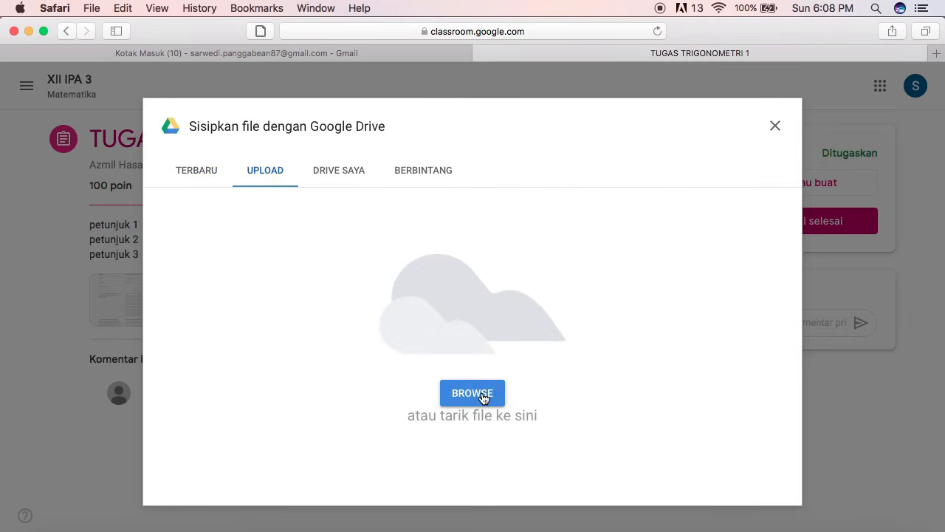
{"action": "left_click", "coordinate": [481, 393]}
{"action": "scroll", "coordinate": [531, 213], "scroll_direction": "down", "scroll_amount": 5}
{"action": "left_click", "coordinate": [579, 151]}
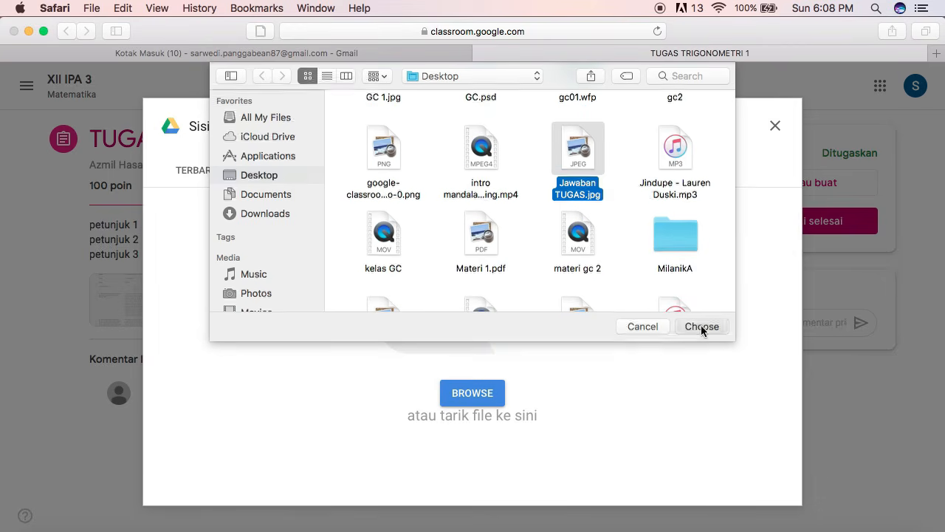
{"action": "left_click", "coordinate": [700, 326]}
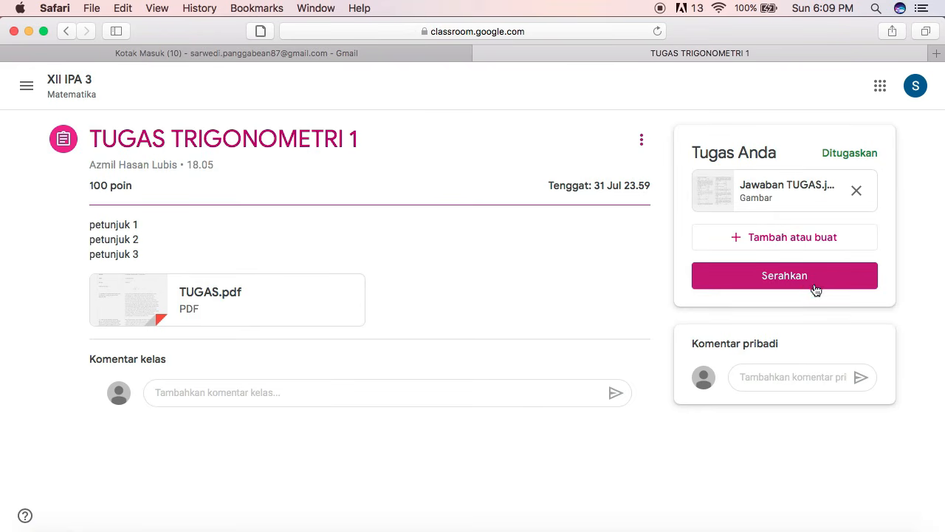
{"action": "left_click", "coordinate": [791, 278]}
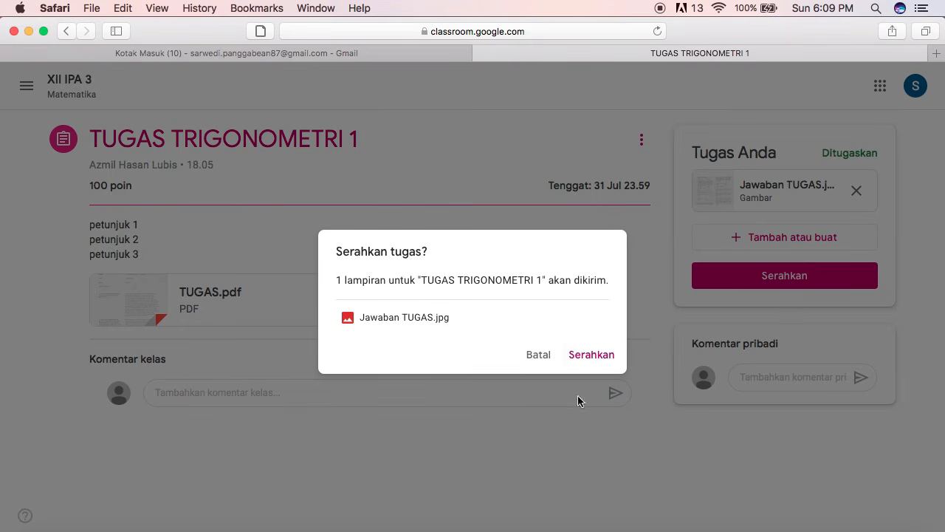
{"action": "left_click", "coordinate": [592, 357]}
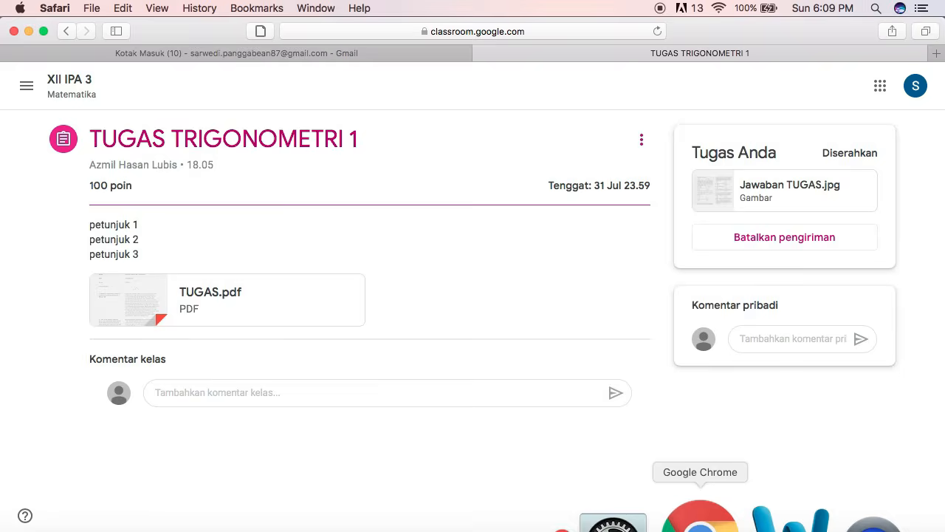
- Switch to the teacher account in Google Chrome and open the classwork page of class XII IPA 3
{"action": "left_click", "coordinate": [713, 513]}
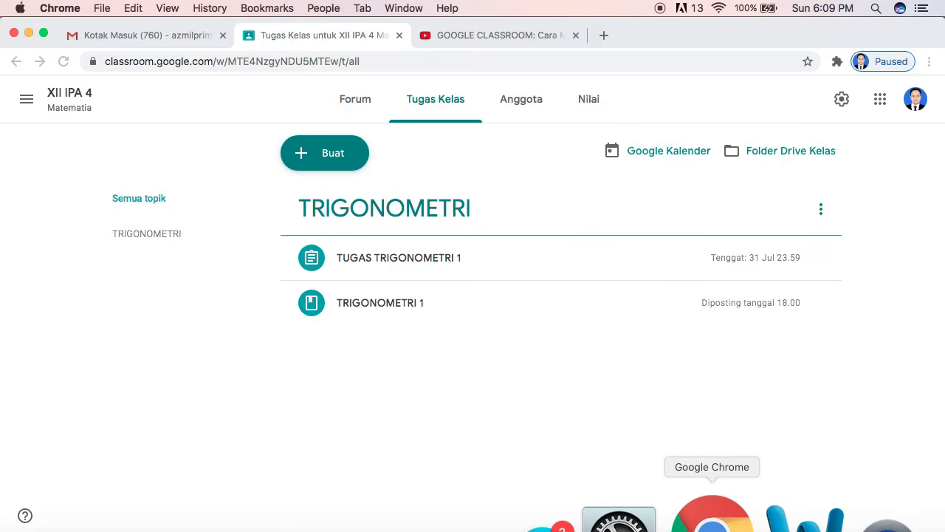
{"action": "left_click", "coordinate": [21, 98]}
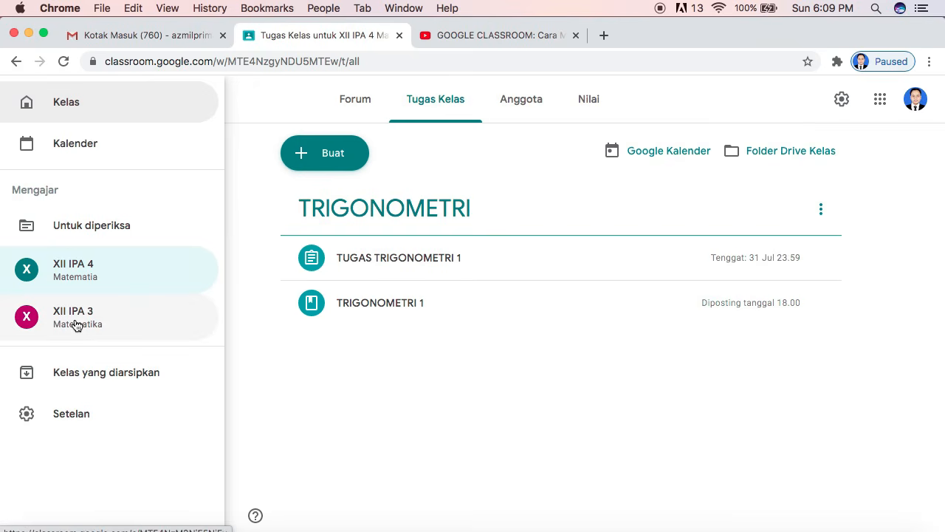
{"action": "left_click", "coordinate": [74, 322]}
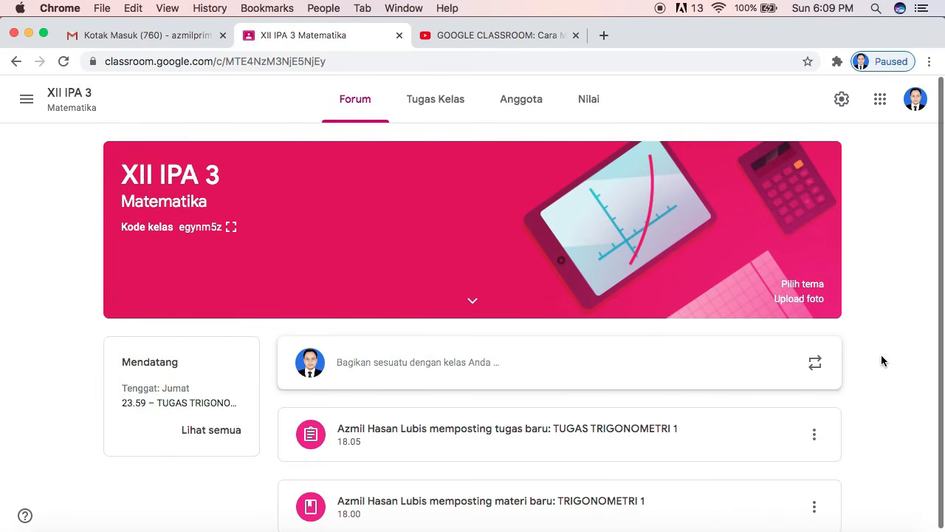
{"action": "left_click", "coordinate": [438, 100]}
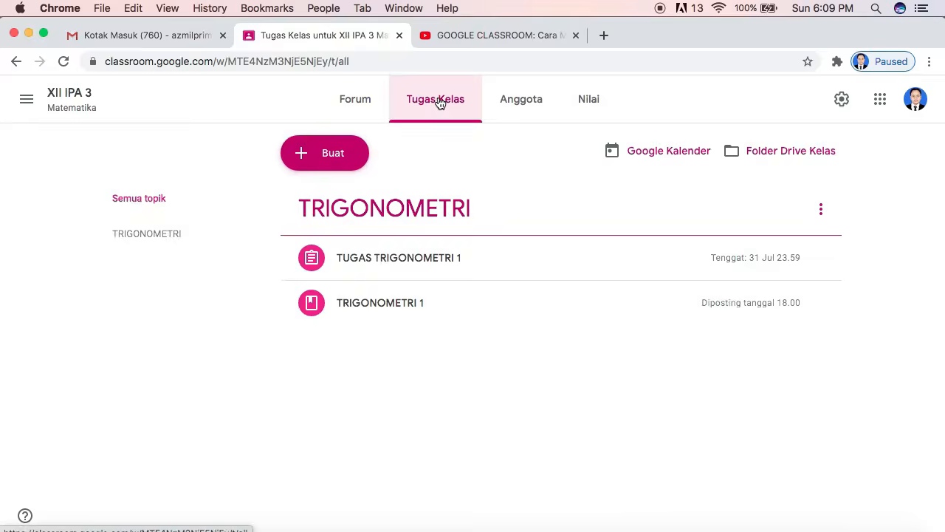
- Open the student submissions for TUGAS TRIGONOMETRI 1 and bring up the submitted Jawaban TUGAS.jpg for grading
{"action": "left_click", "coordinate": [427, 270]}
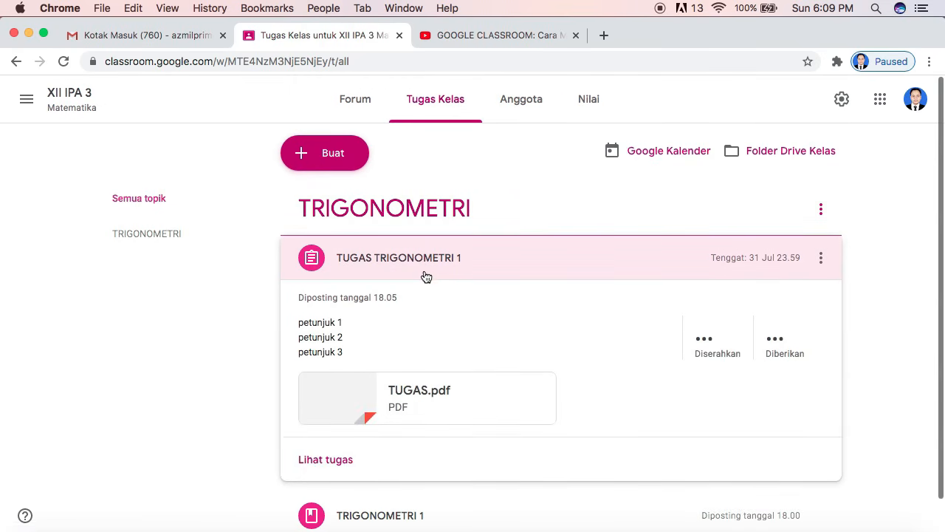
{"action": "left_click", "coordinate": [313, 461]}
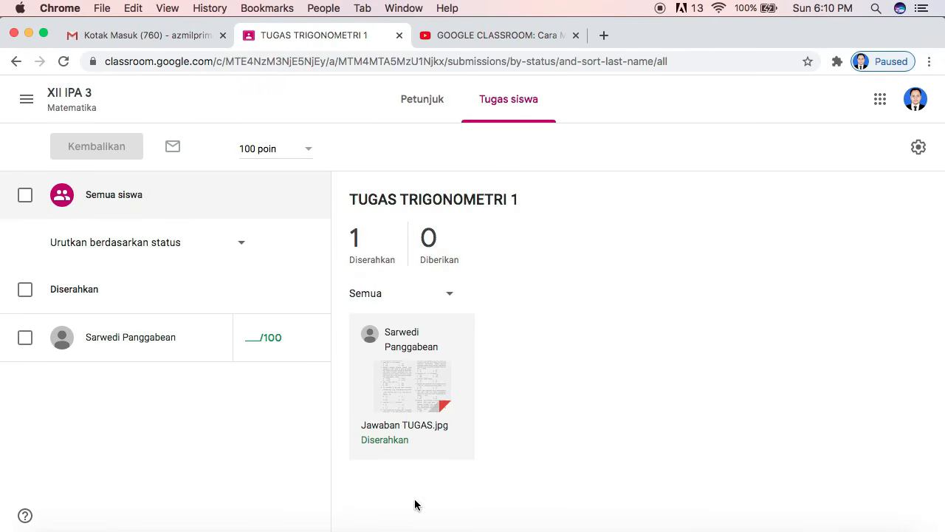
{"action": "left_click", "coordinate": [398, 391]}
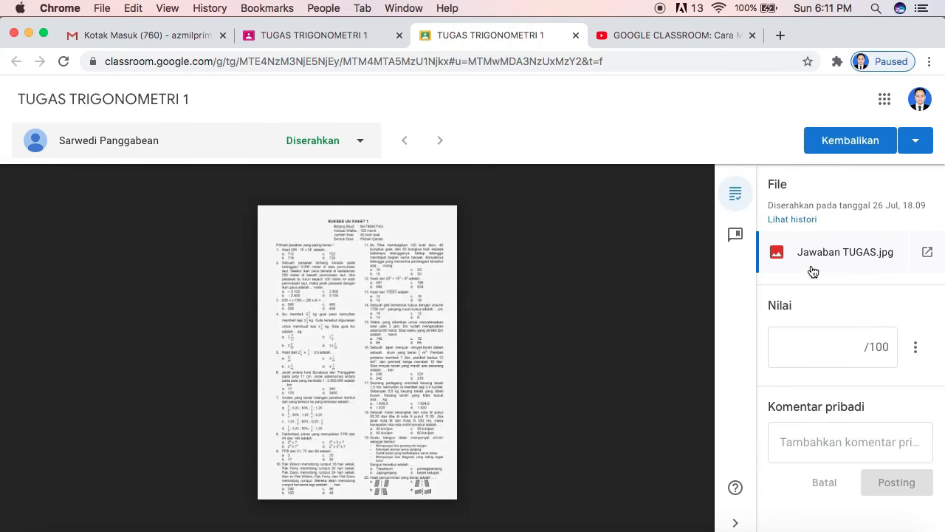
- Grade the submission 80 out of 100 and post the private comment "tingkatkan terus prestasimu"
{"action": "left_click", "coordinate": [823, 351]}
{"action": "type", "text": "80"}
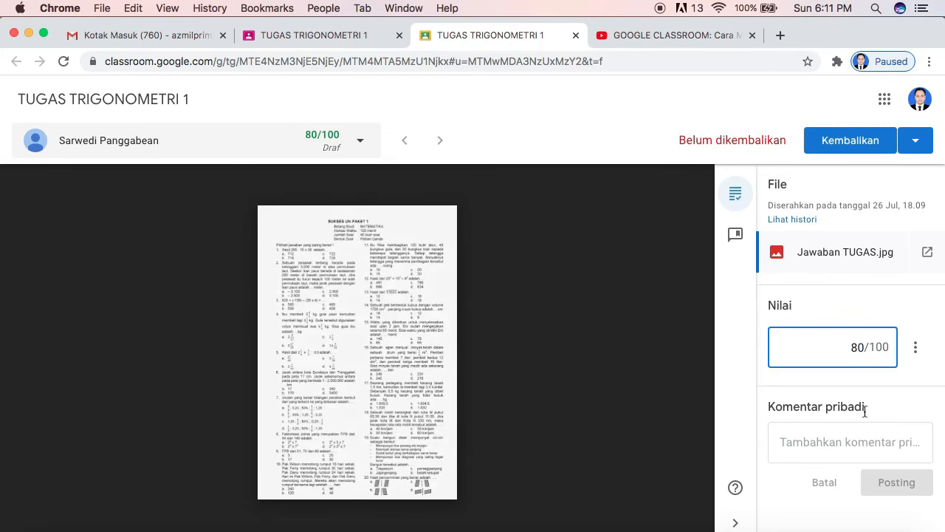
{"action": "left_click", "coordinate": [812, 444]}
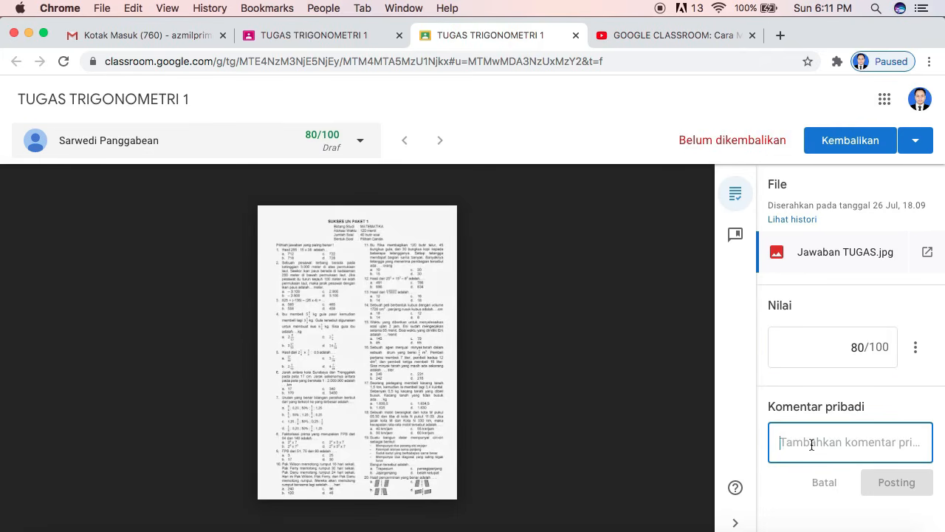
{"action": "type", "text": "tingkatkan t"}
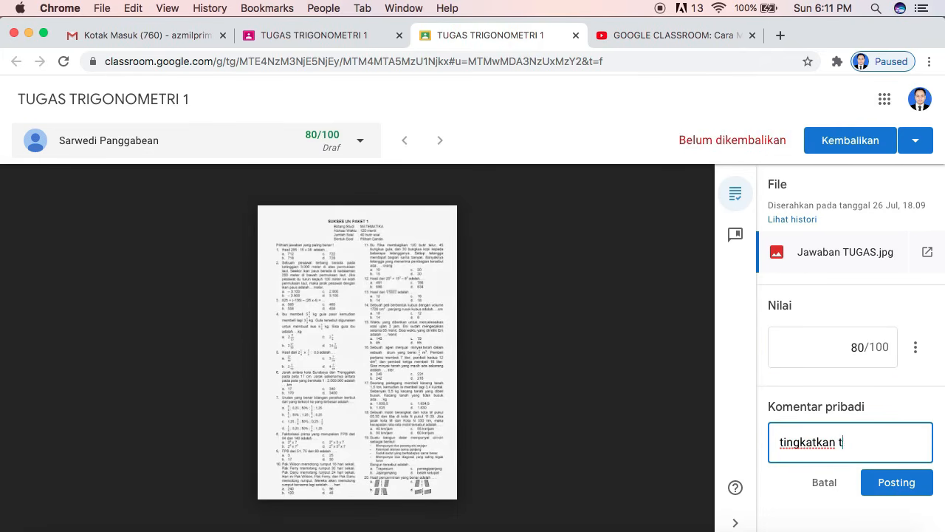
{"action": "type", "text": "erus prestasimu"}
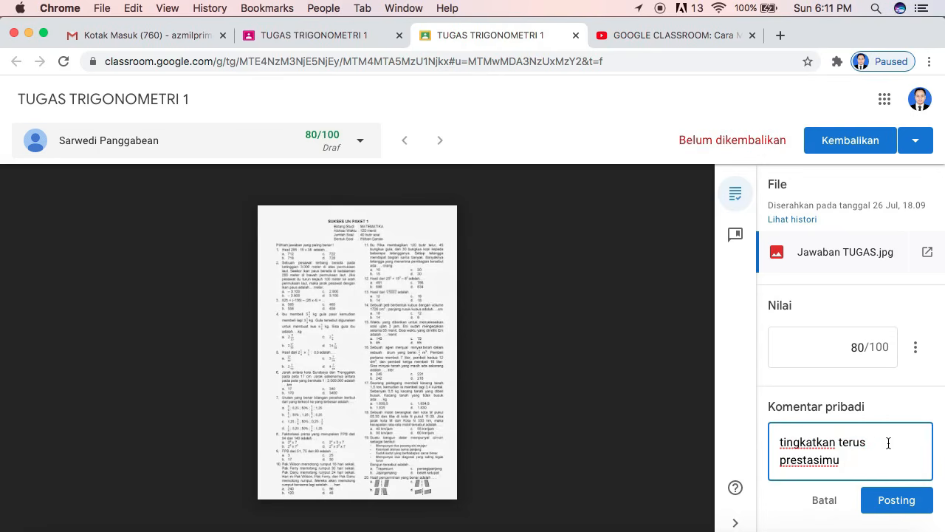
{"action": "left_click", "coordinate": [894, 499]}
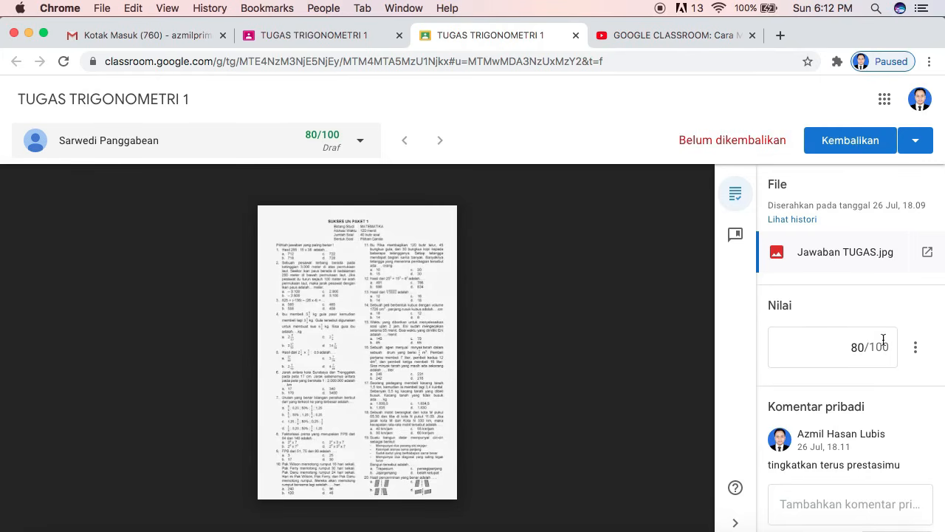
- Return the graded TUGAS TRIGONOMETRI 1 submission to the student
{"action": "left_click", "coordinate": [842, 142]}
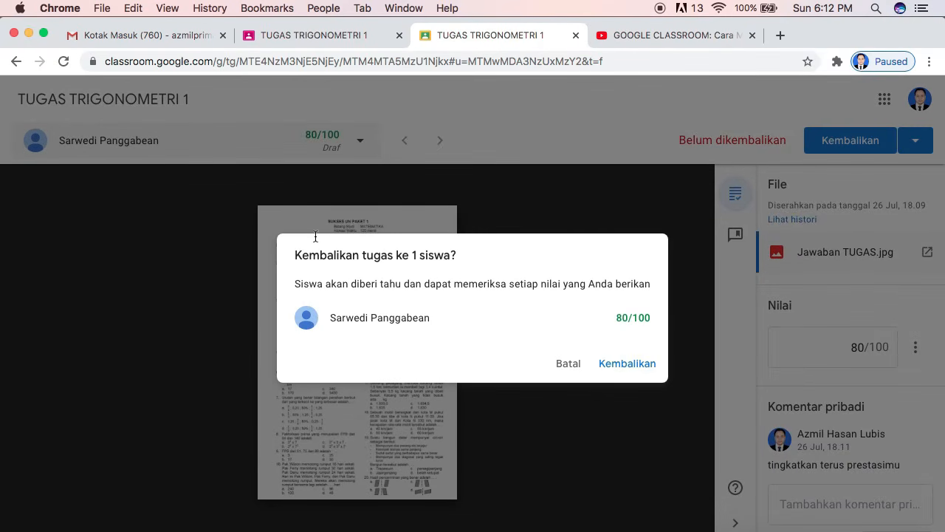
{"action": "left_click", "coordinate": [635, 363]}
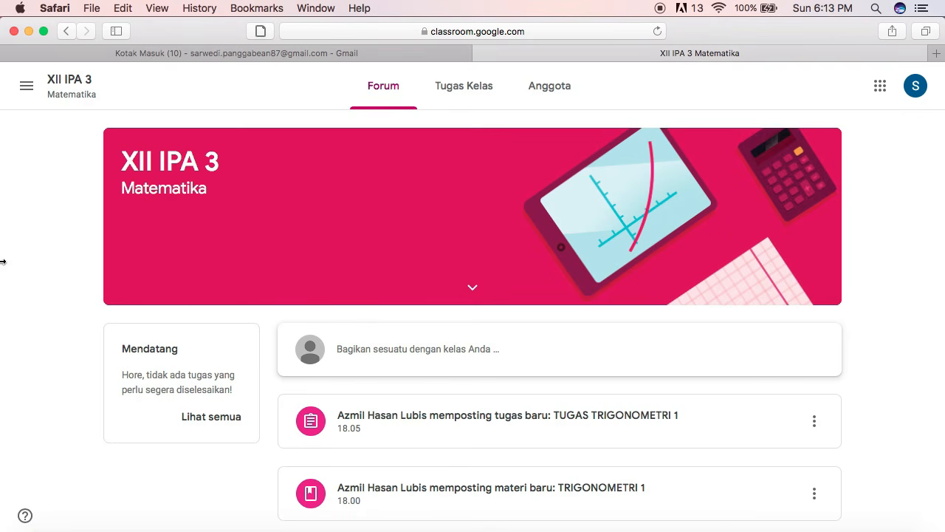
- In the student account in Safari, open the full TUGAS TRIGONOMETRI 1 assignment from the XII IPA 3 classwork to check its grade
{"action": "left_click", "coordinate": [481, 85]}
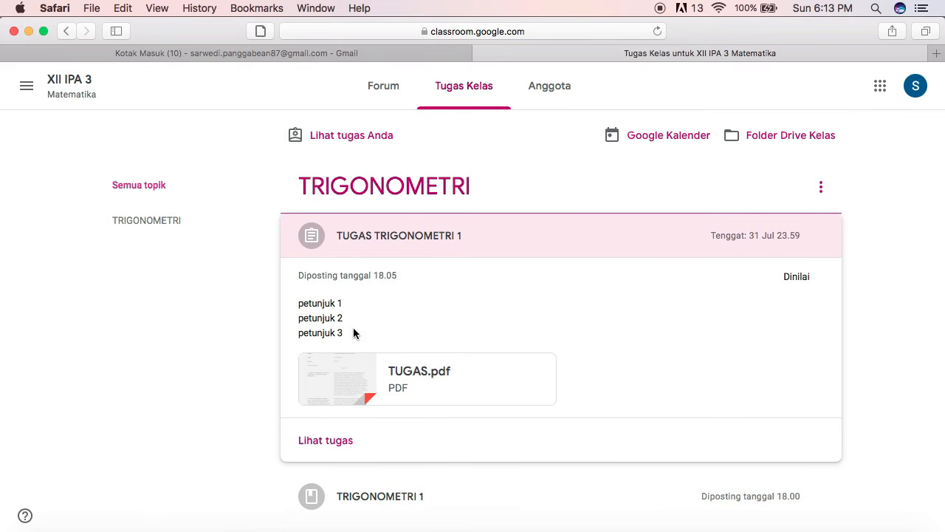
{"action": "left_click", "coordinate": [332, 443]}
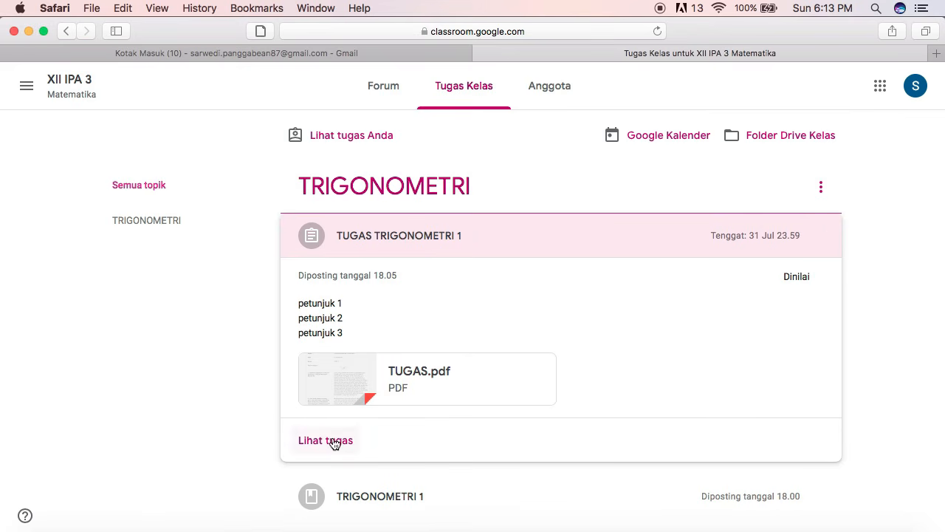